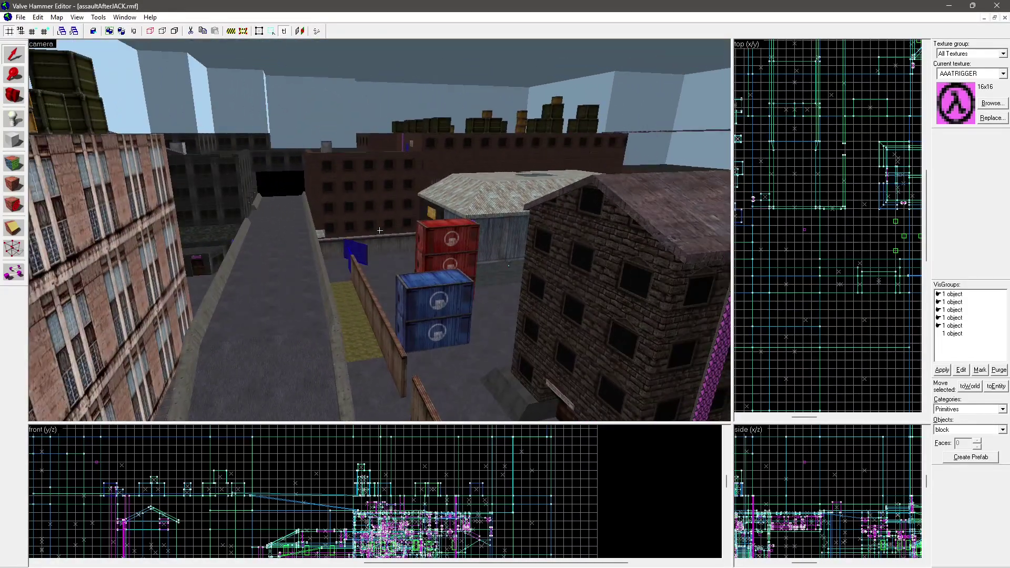
pyautogui.press('Right')
pyautogui.press('w')
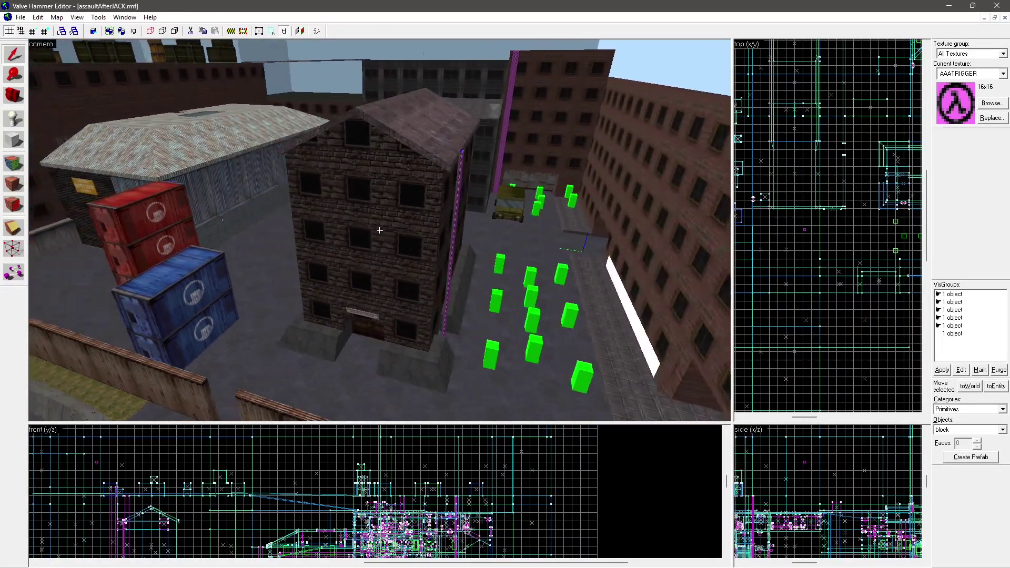
pyautogui.press('Left')
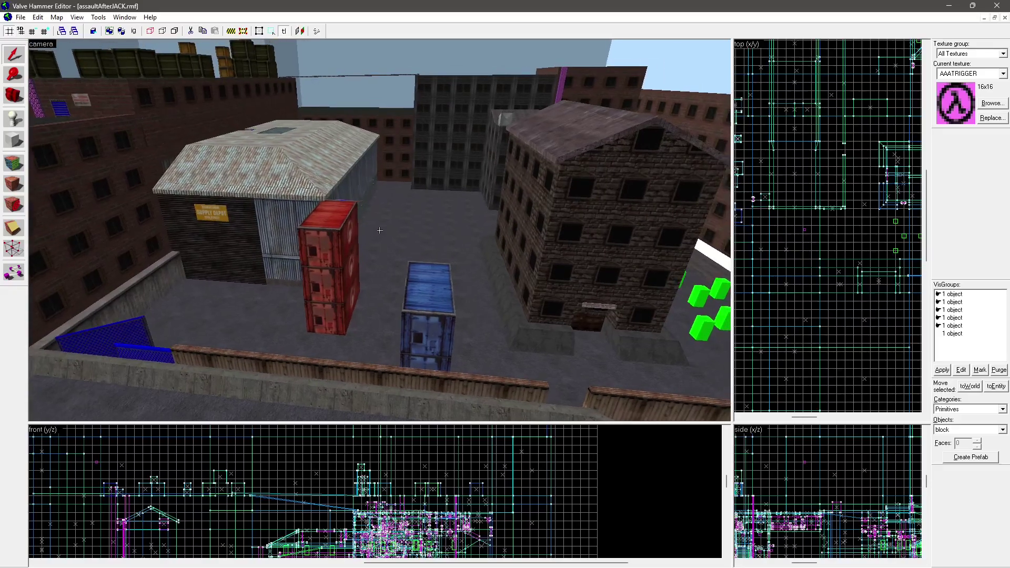
pyautogui.press('Right')
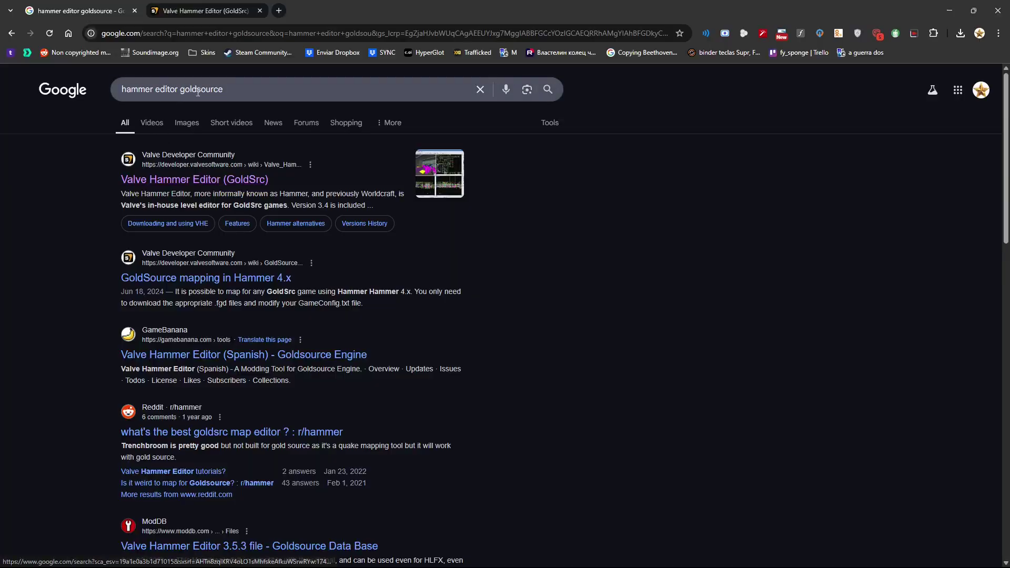
# Review the "hammer editor goldsource" search in the browser and the Valve Developer Community section on downloading Hammer 3.5.
pyautogui.moveTo(226, 88); pyautogui.dragTo(135, 84)
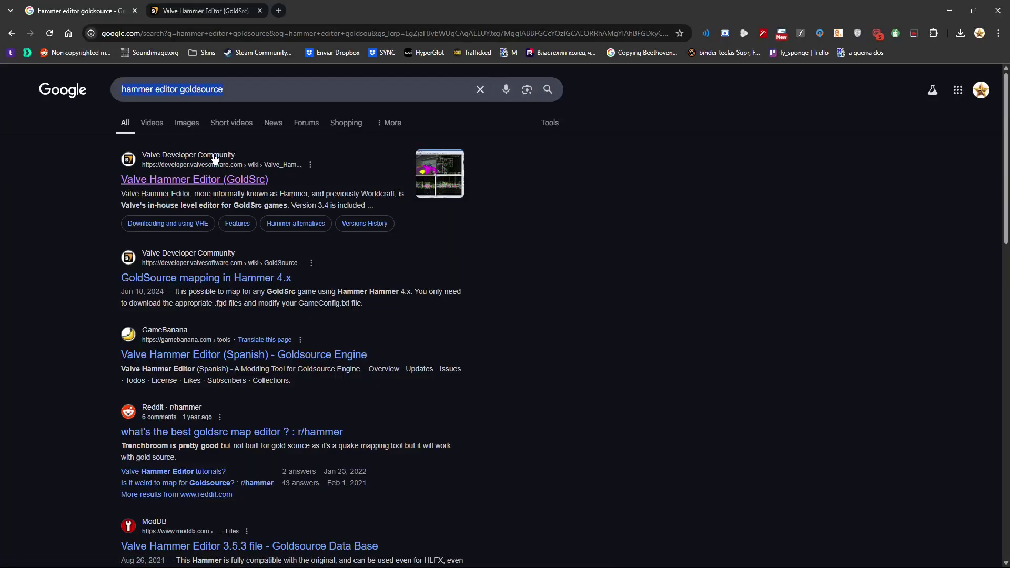
pyautogui.click(203, 10)
pyautogui.scroll(5, 152, 226)
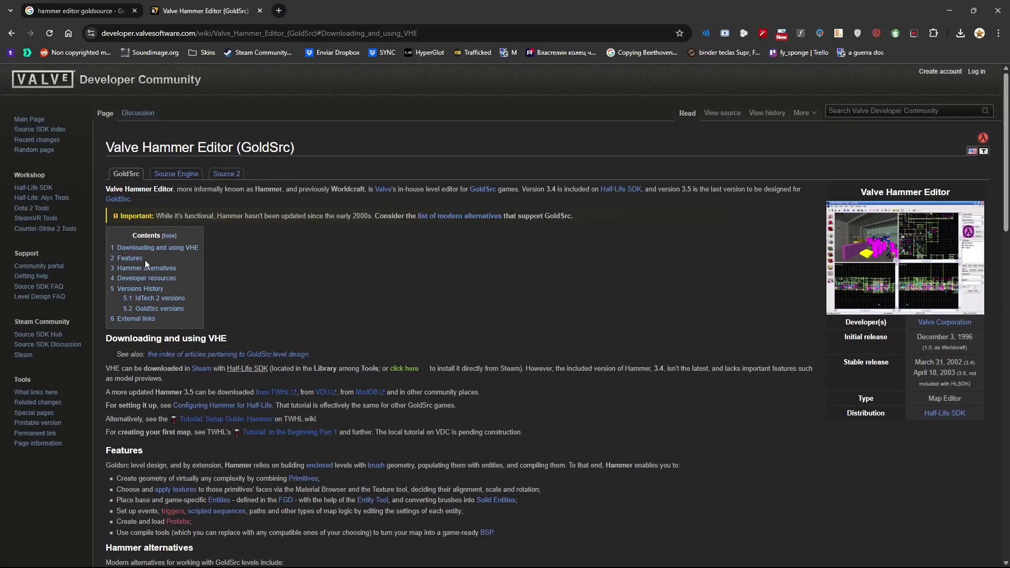
pyautogui.scroll(-1, 145, 294)
pyautogui.moveTo(111, 332); pyautogui.dragTo(221, 333)
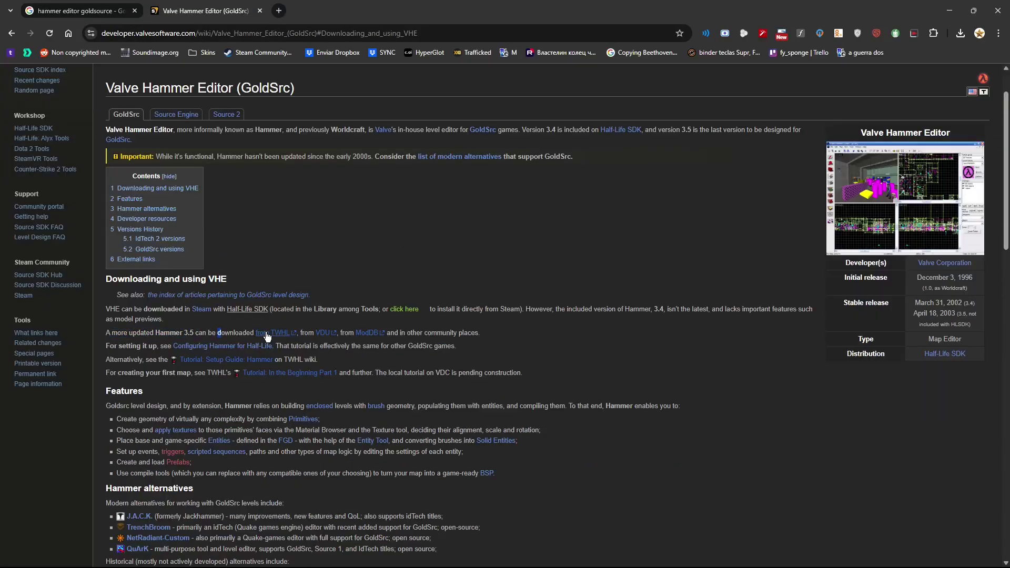
# Select all the contents of Valve Hammer Editor 3.5.zip in File Explorer and open the C:\HammerGoldSource35 folder.
pyautogui.doubleClick(147, 112)
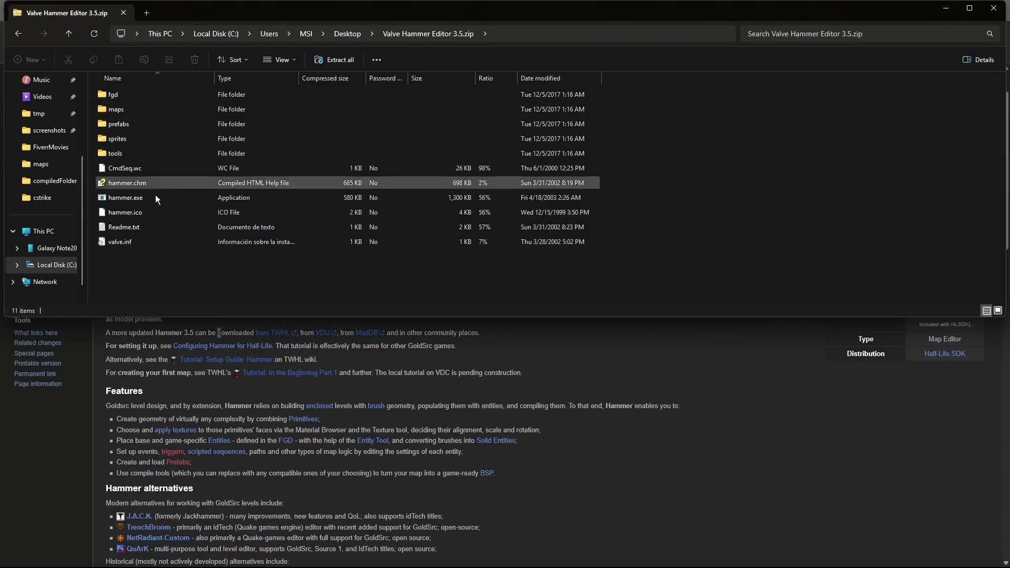
pyautogui.moveTo(164, 296); pyautogui.dragTo(132, 90)
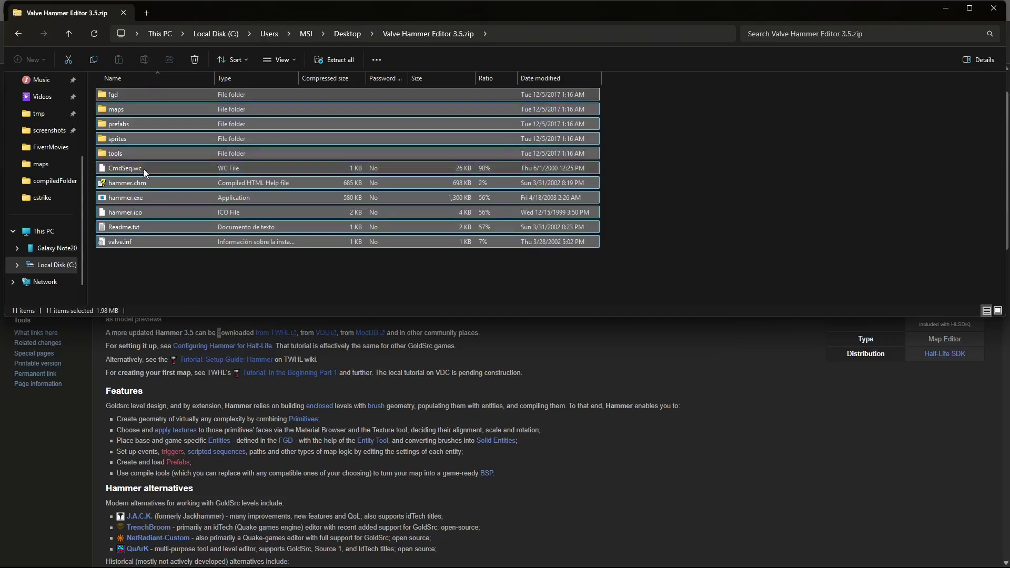
pyautogui.click(58, 265)
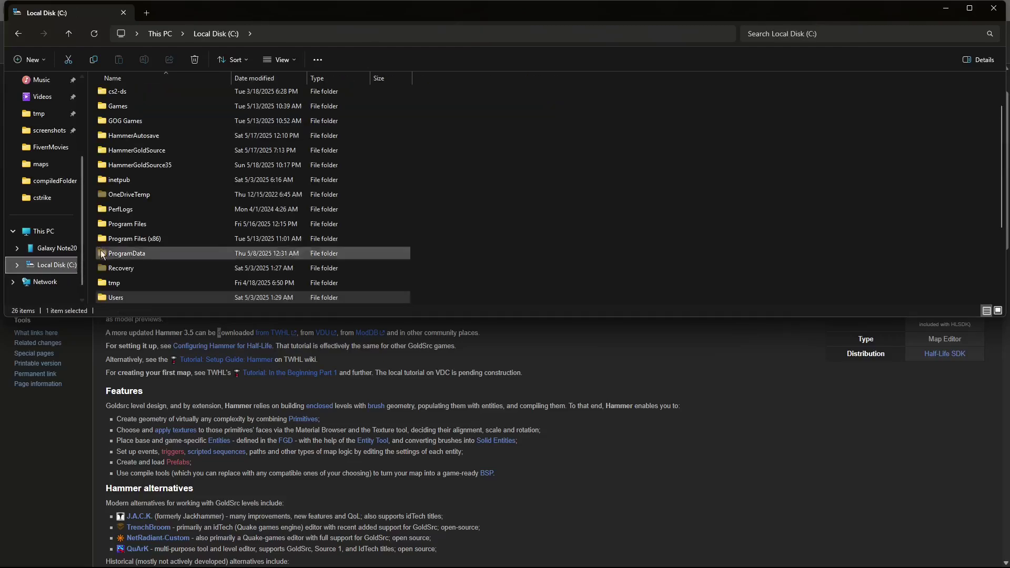
pyautogui.doubleClick(139, 164)
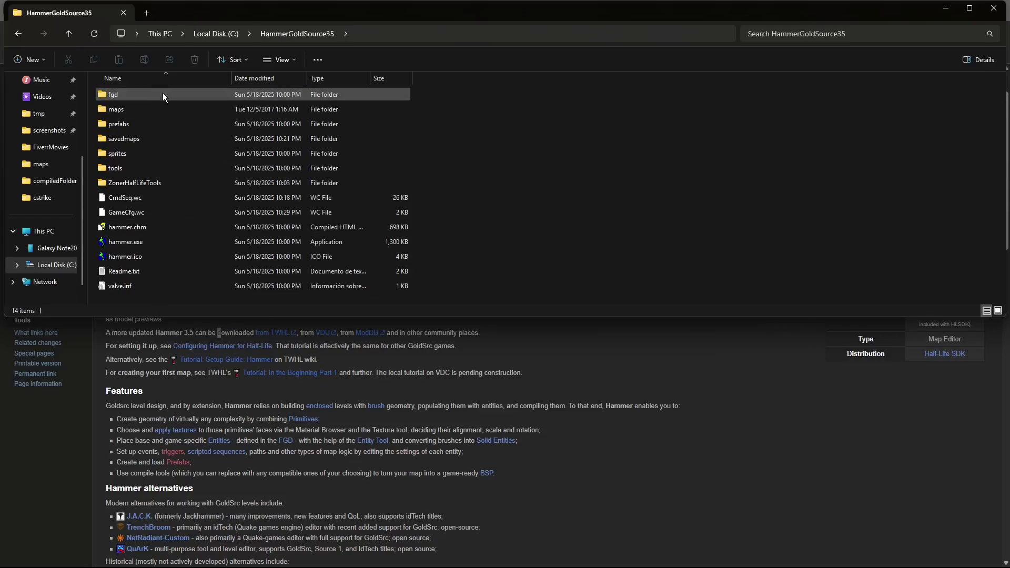
# Return to the wiki in the browser, open ZHLT from its map compilers list, and follow the Download ZHLT link.
pyautogui.click(189, 392)
pyautogui.scroll(-20, 269, 274)
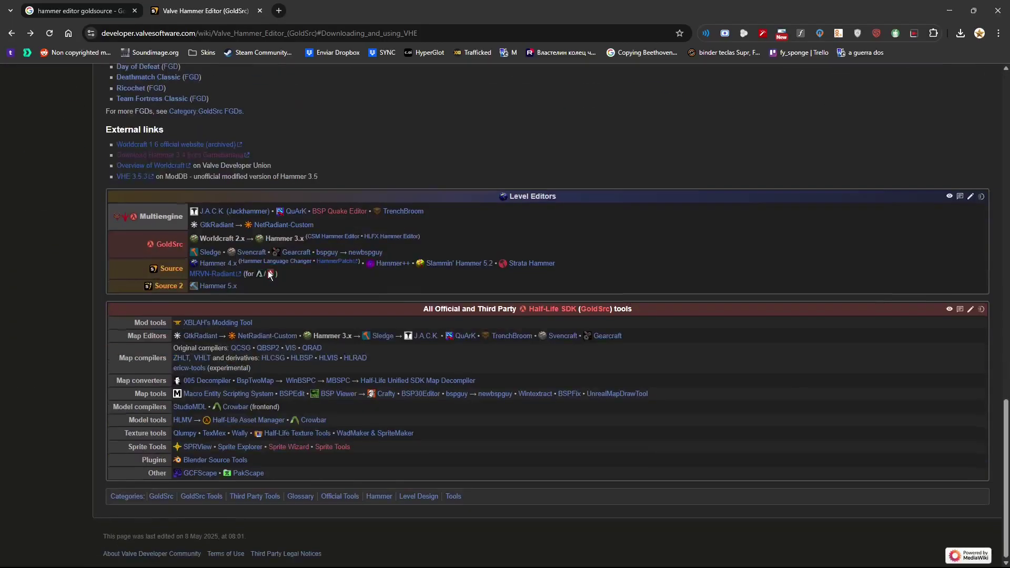
pyautogui.moveTo(121, 359); pyautogui.dragTo(159, 361)
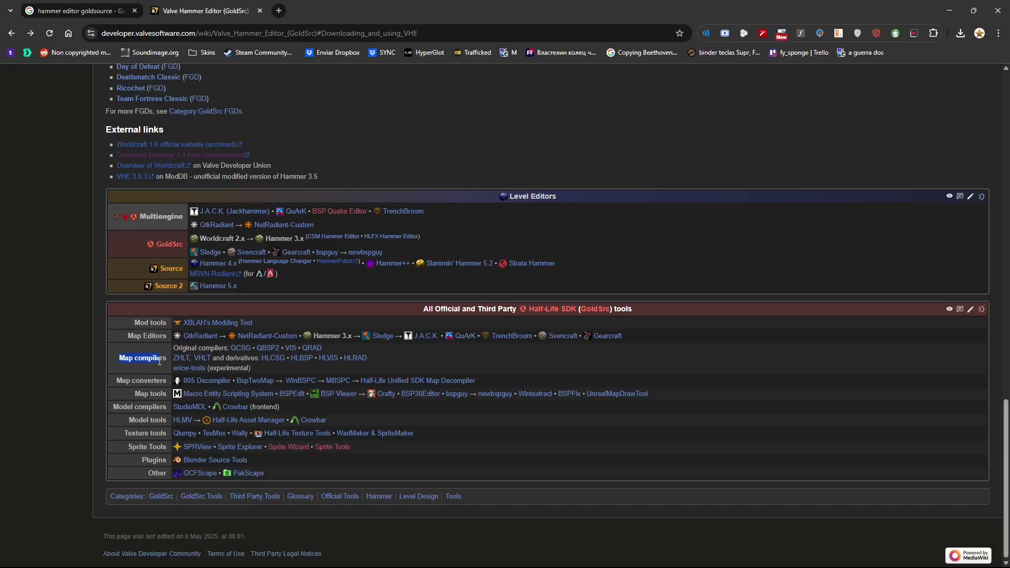
pyautogui.click(181, 358)
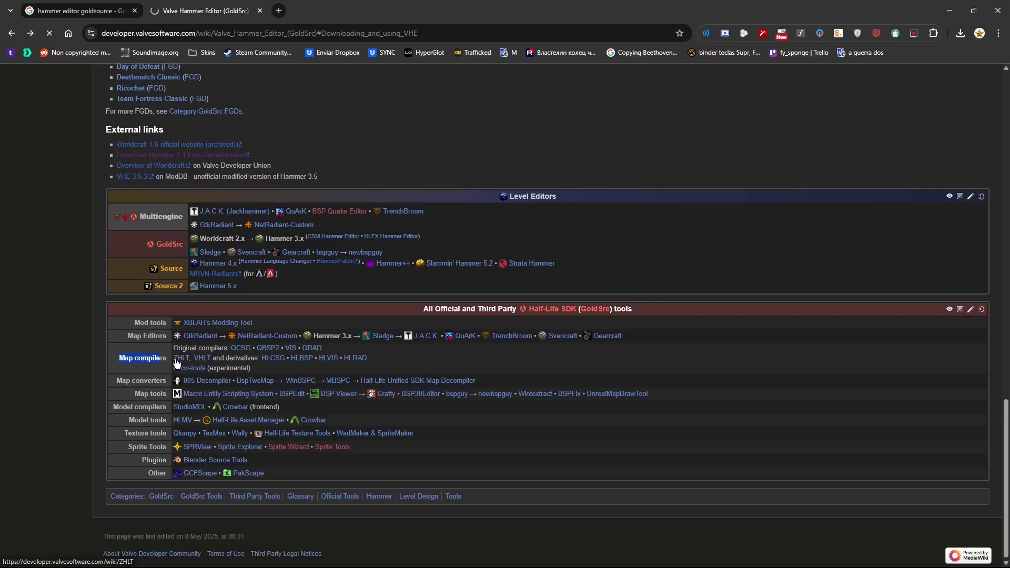
pyautogui.moveTo(250, 317); pyautogui.dragTo(205, 319)
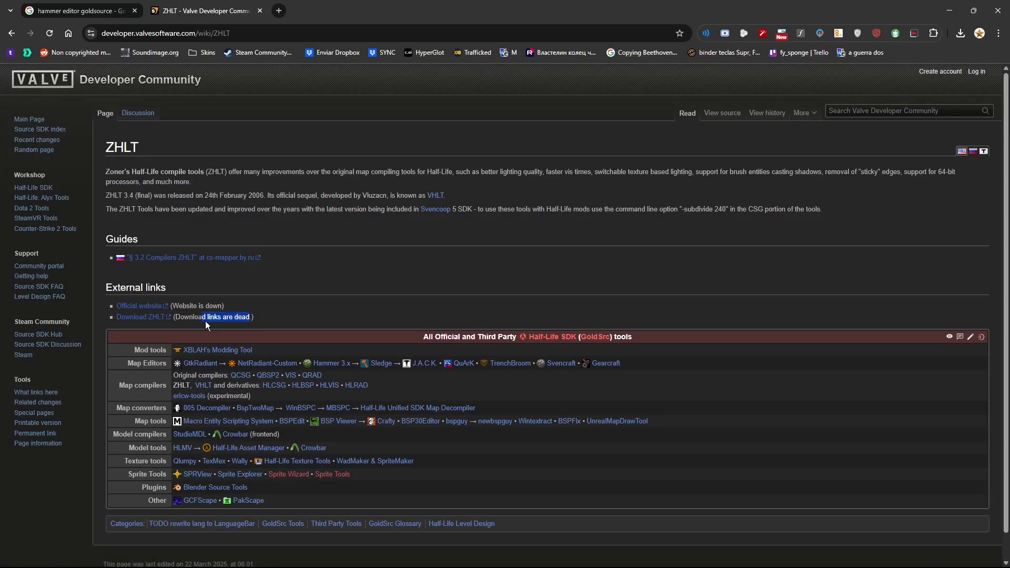
pyautogui.click(146, 322)
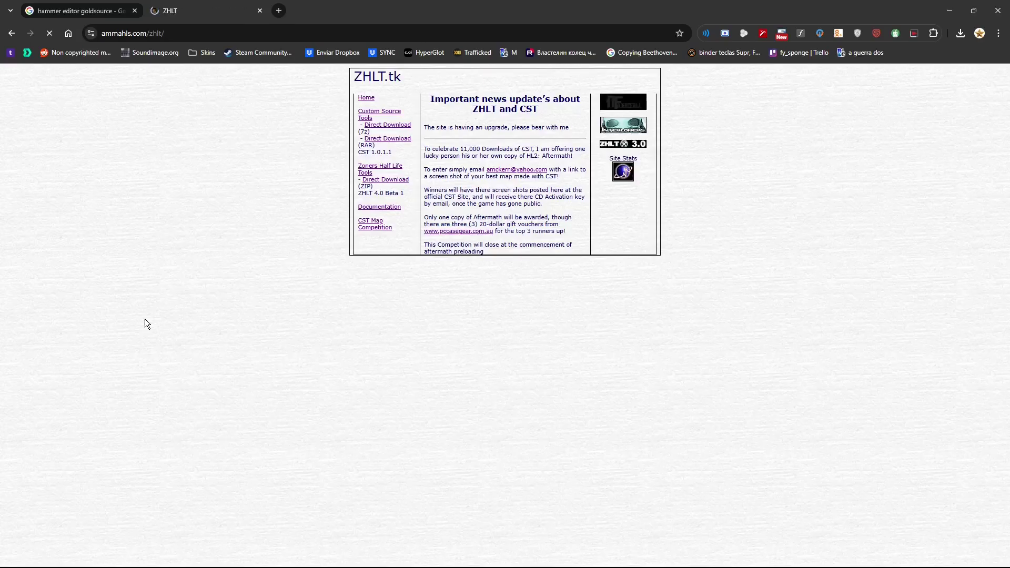
# Download ZHLT 3.4 Final S.S.E. 2, Version 2.0 from the Zoners Half Life Tools page and show the file in its folder.
pyautogui.click(372, 170)
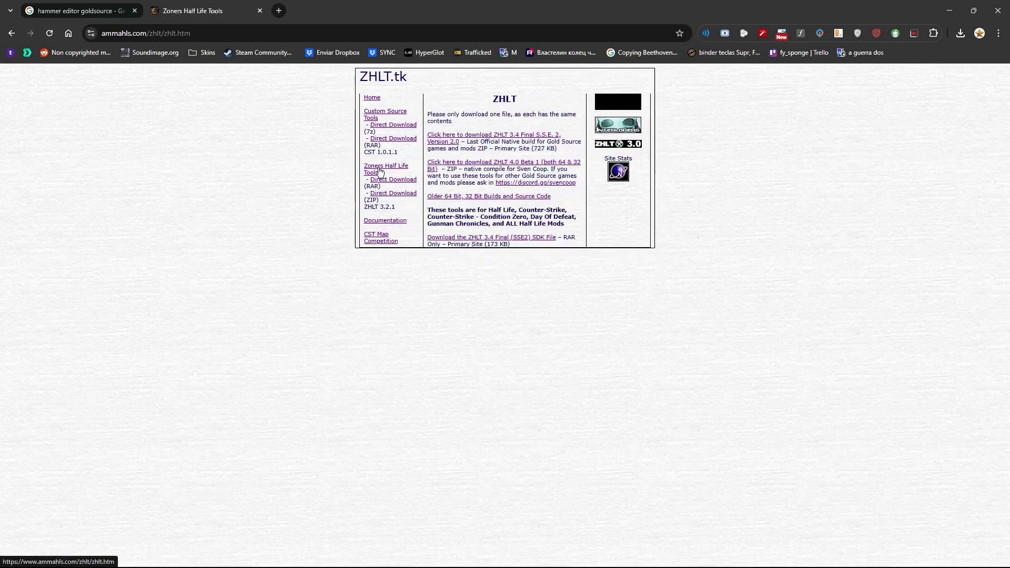
pyautogui.click(501, 139)
pyautogui.click(925, 81)
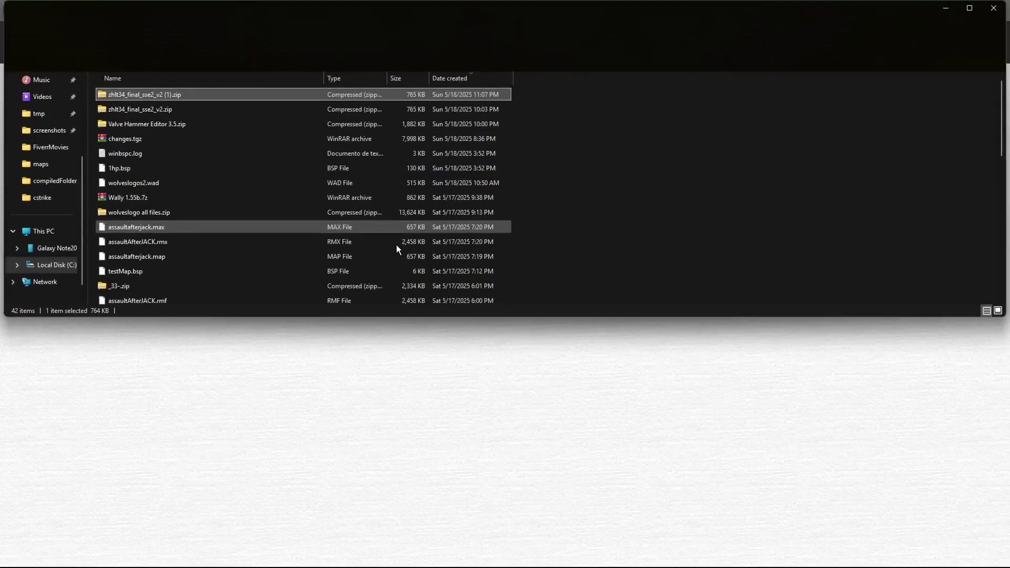
# Select all files in zhlt34_final_sse2_v2.zip and check the ZonerHalfLifeTools folder inside C:\HammerGoldSource35.
pyautogui.doubleClick(166, 97)
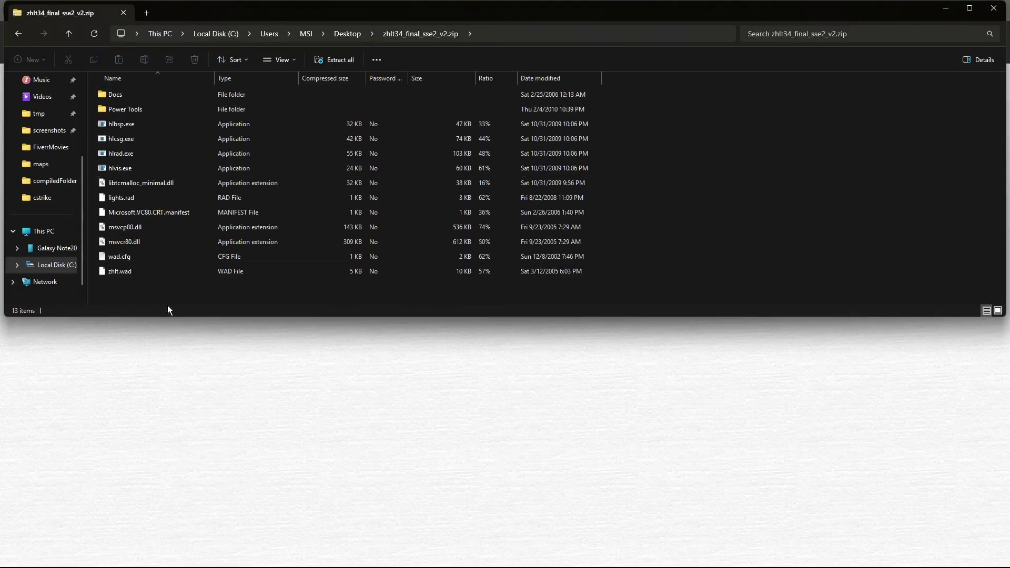
pyautogui.moveTo(117, 284); pyautogui.dragTo(105, 91)
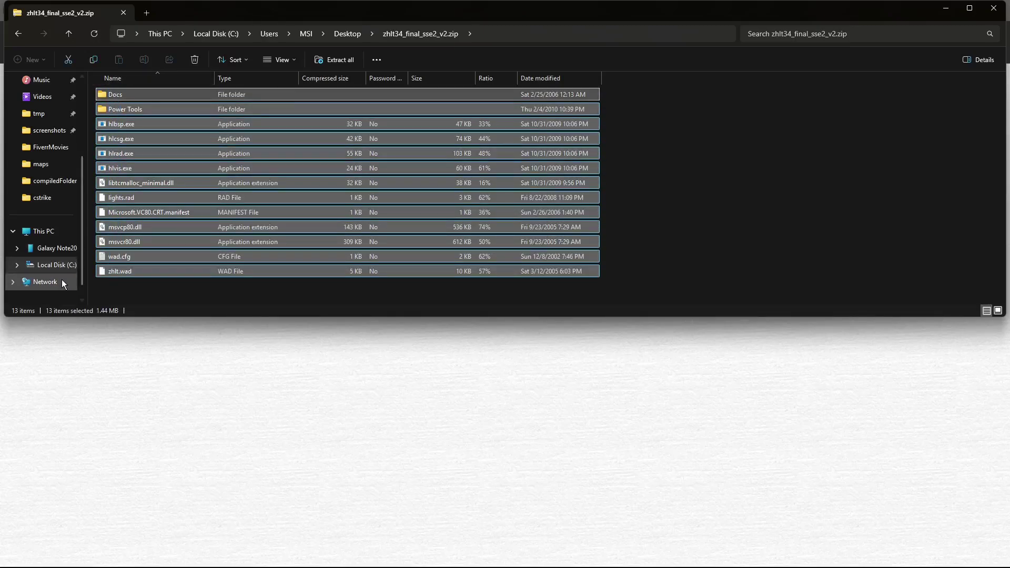
pyautogui.click(55, 265)
pyautogui.doubleClick(130, 165)
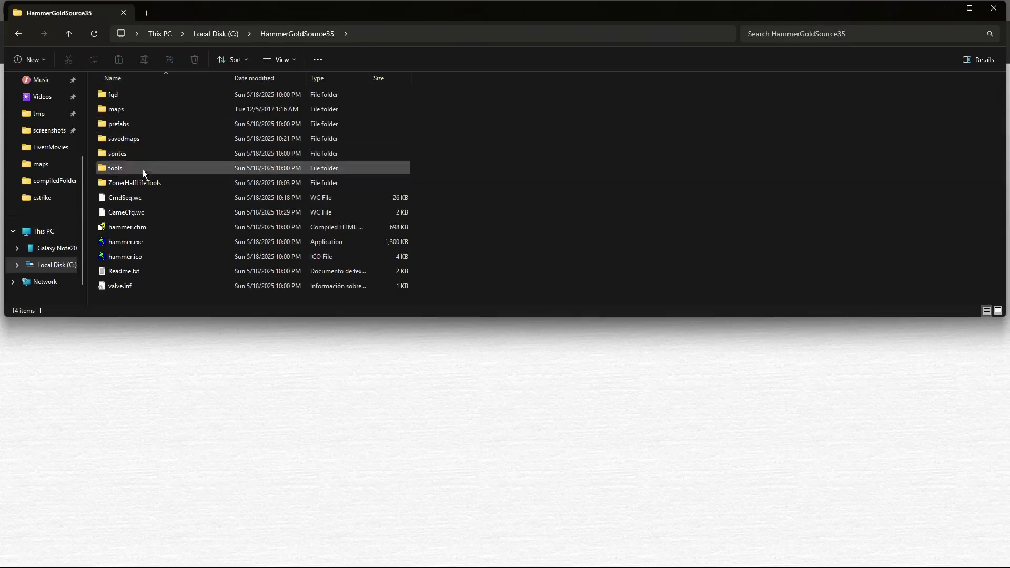
pyautogui.click(111, 181)
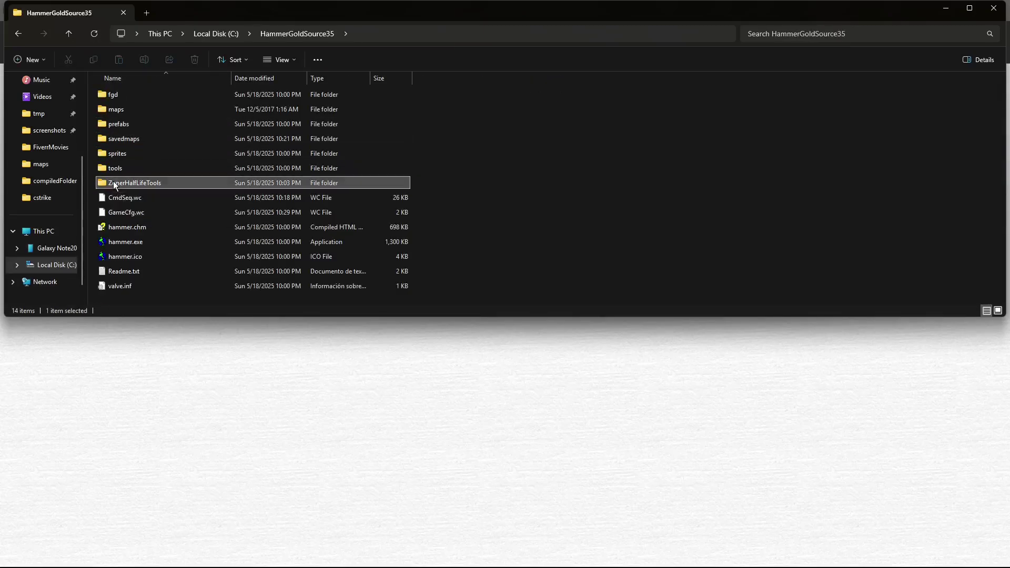
pyautogui.doubleClick(146, 185)
pyautogui.click(18, 33)
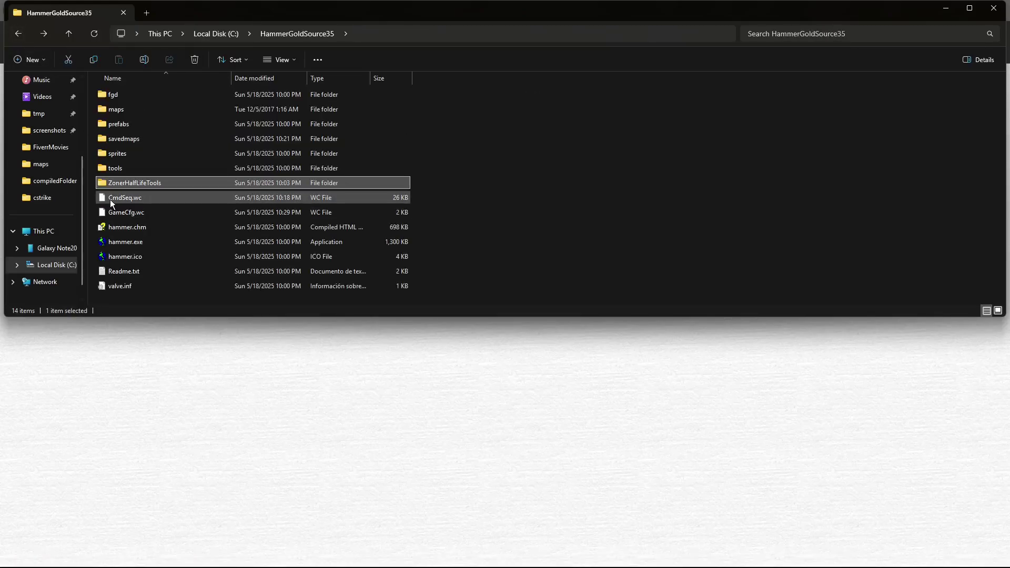
# Check the cs1.6 game folder on the C: drive.
pyautogui.click(56, 266)
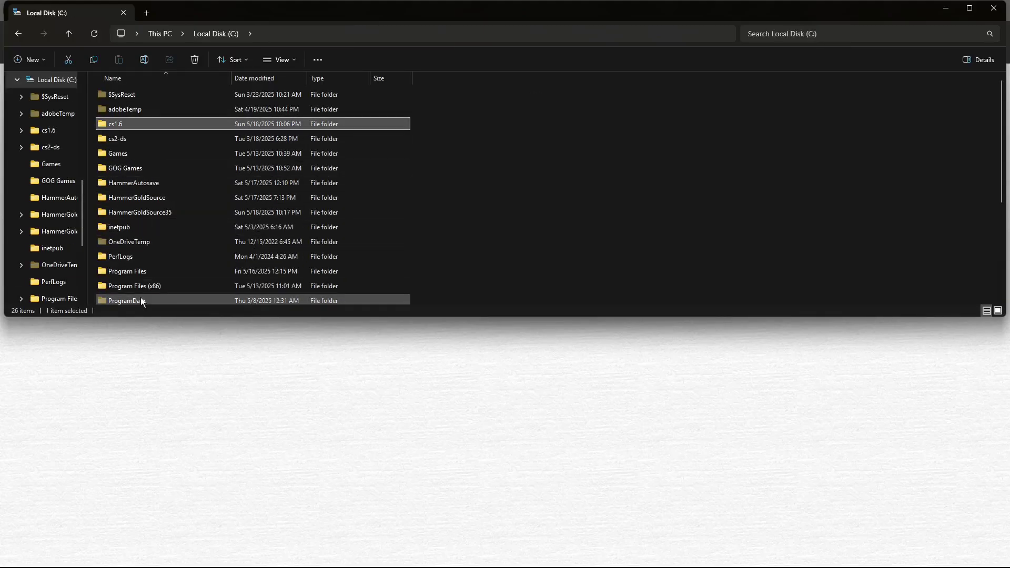
pyautogui.click(156, 285)
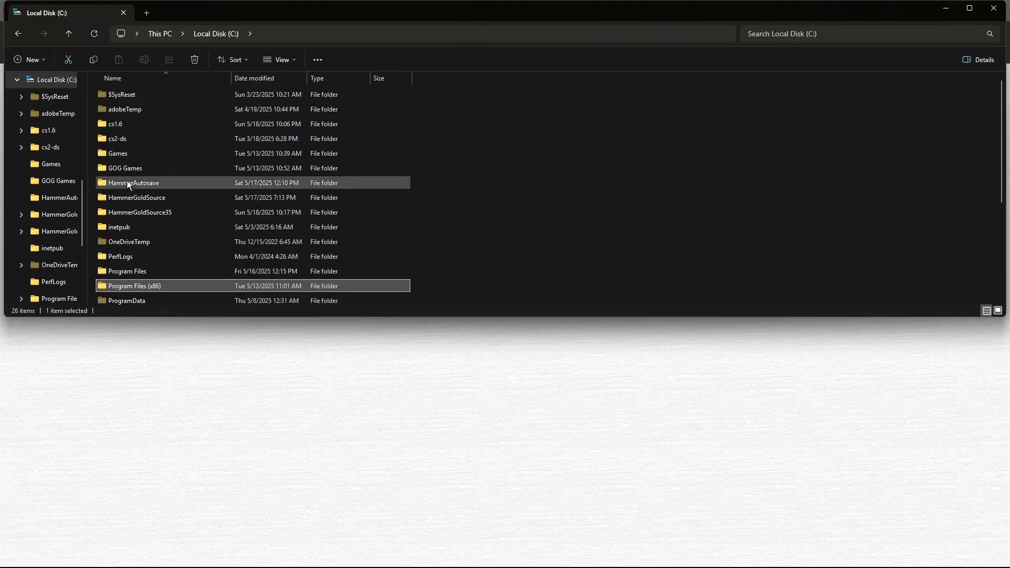
pyautogui.doubleClick(122, 123)
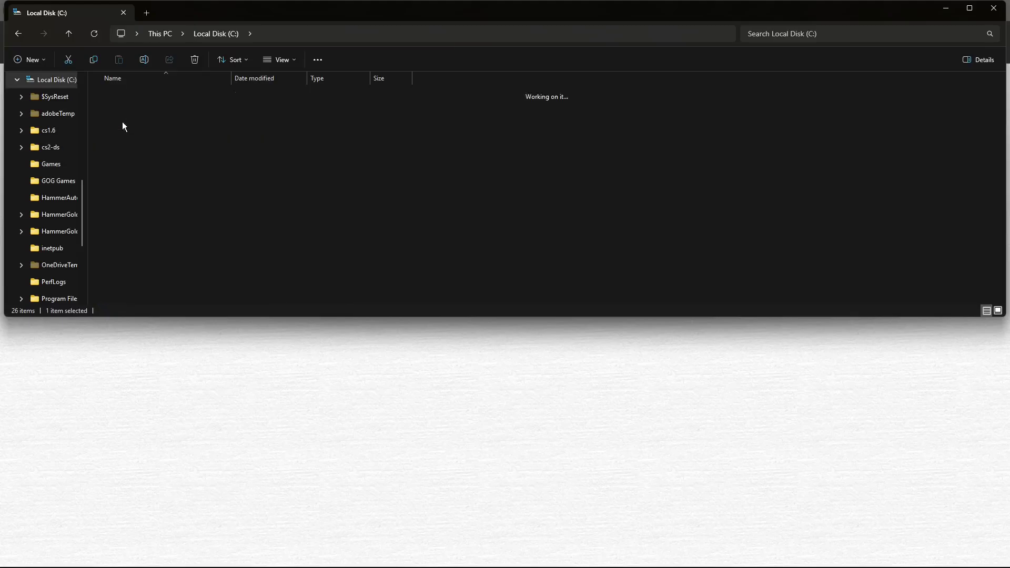
pyautogui.click(18, 34)
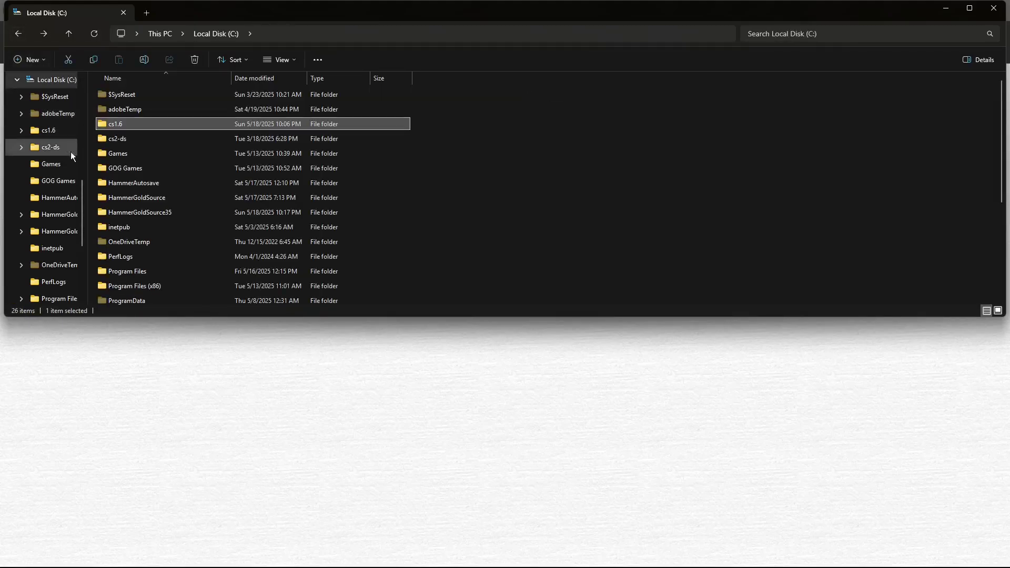
# Launch hammer.exe from C:\HammerGoldSource35 and open the editor's game configuration options.
pyautogui.doubleClick(133, 210)
pyautogui.doubleClick(127, 242)
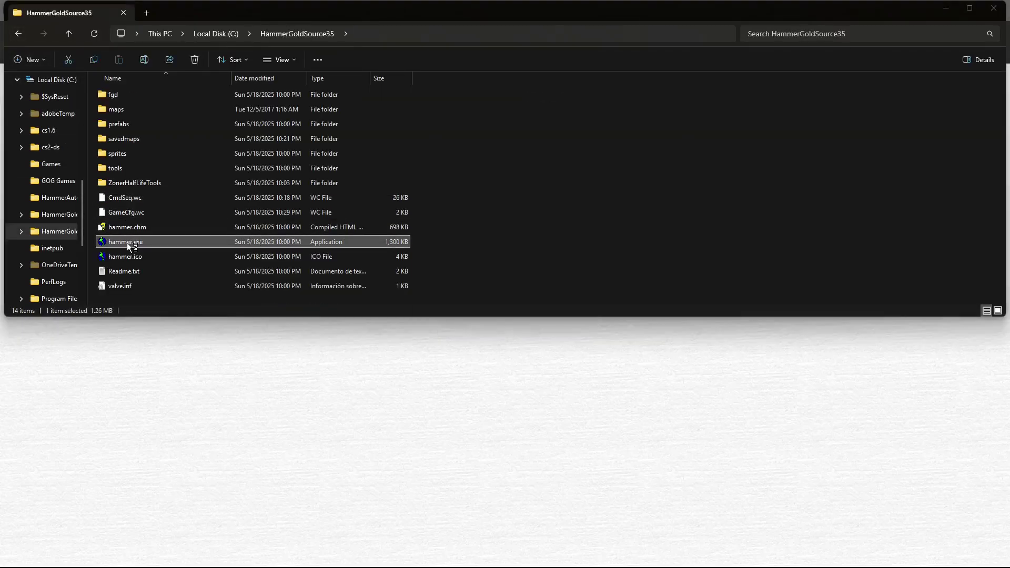
pyautogui.click(28, 16)
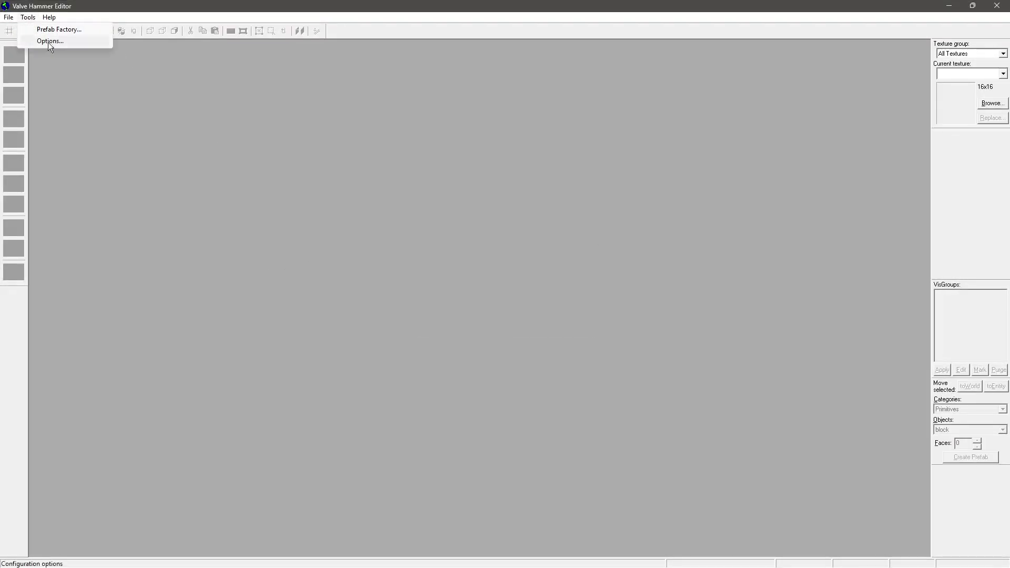
pyautogui.click(48, 42)
pyautogui.click(480, 172)
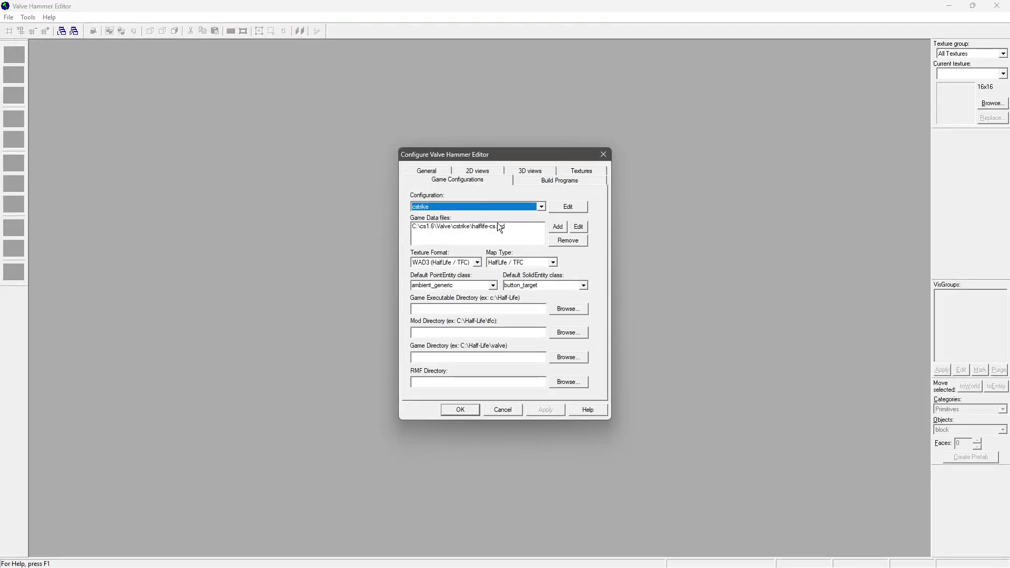
pyautogui.click(576, 205)
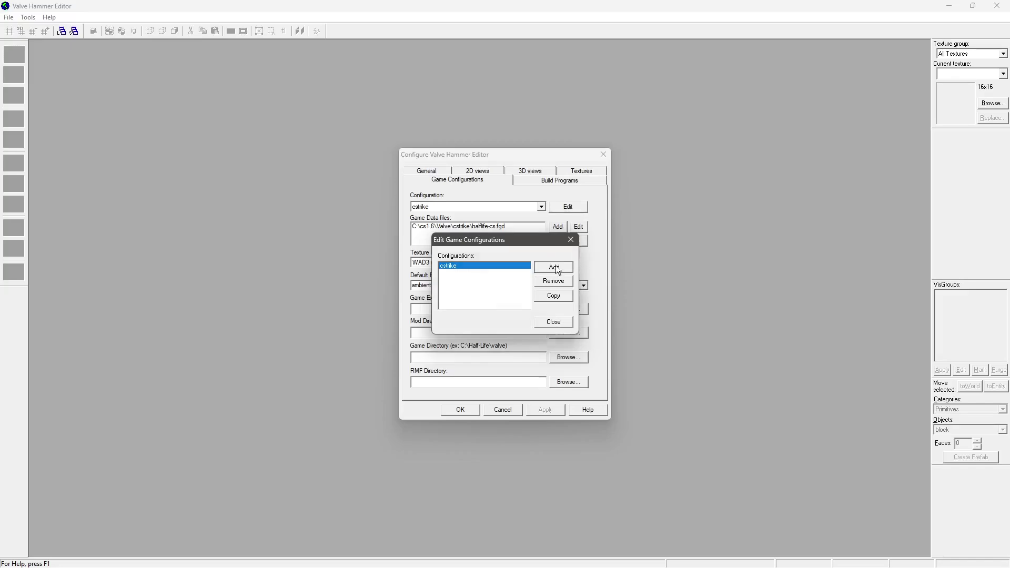
pyautogui.click(555, 265)
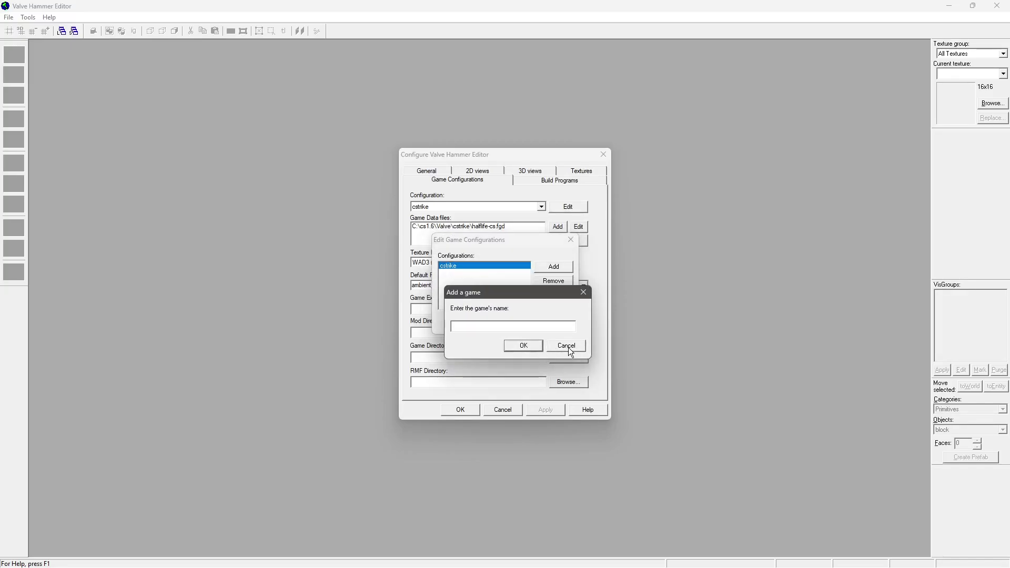
pyautogui.click(567, 346)
pyautogui.click(551, 323)
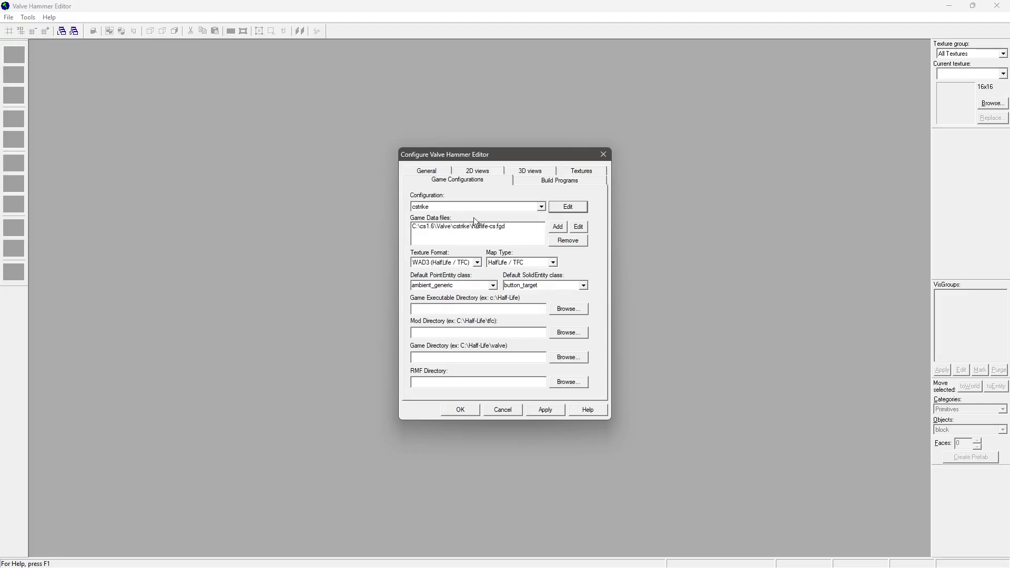
# Add halflife-cs.fgd from C:\cs1.6\Valve\cstrike as a game data file for the cstrike configuration and save the options.
pyautogui.click(557, 227)
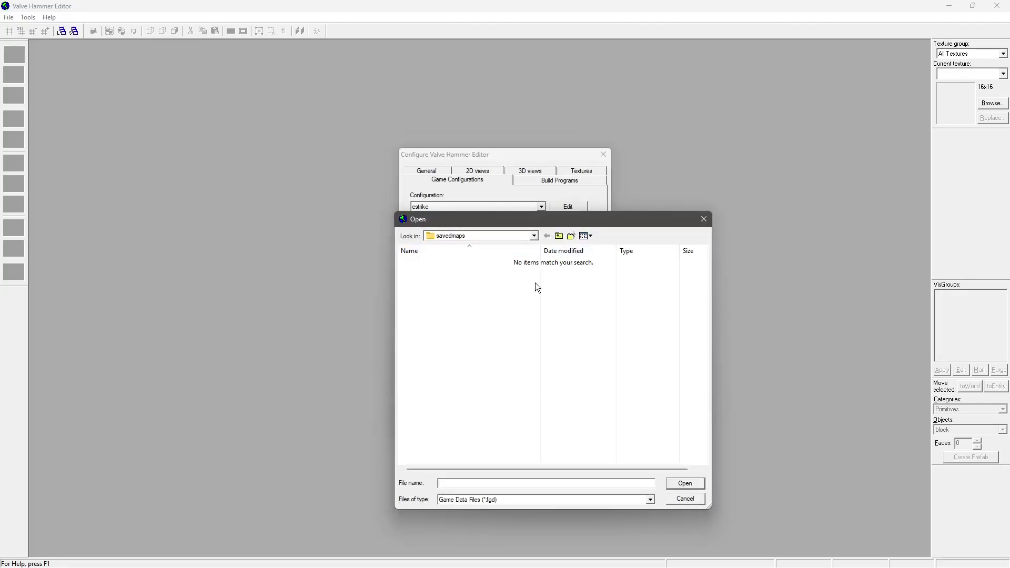
pyautogui.click(559, 236)
pyautogui.click(559, 237)
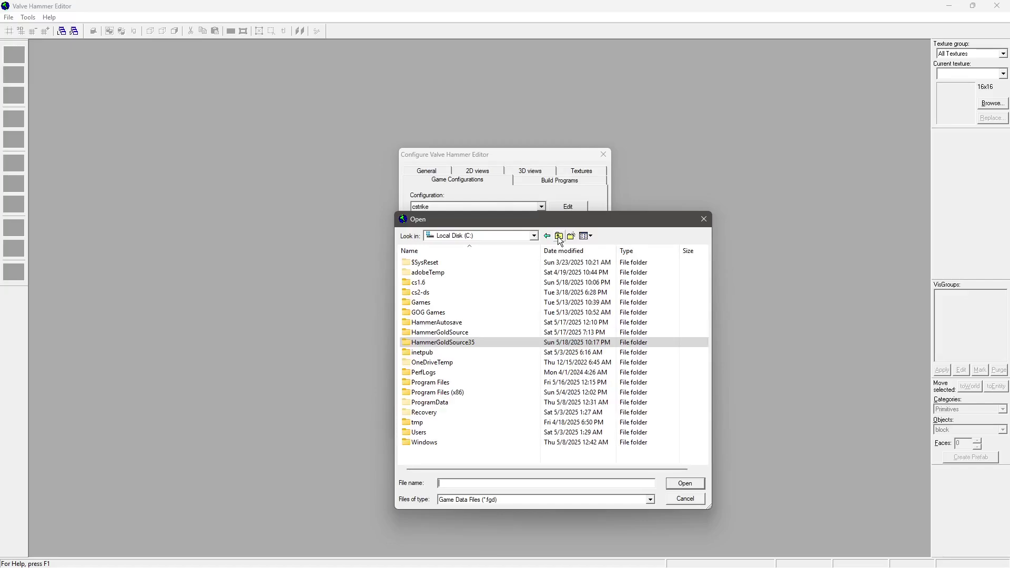
pyautogui.doubleClick(427, 282)
pyautogui.doubleClick(423, 259)
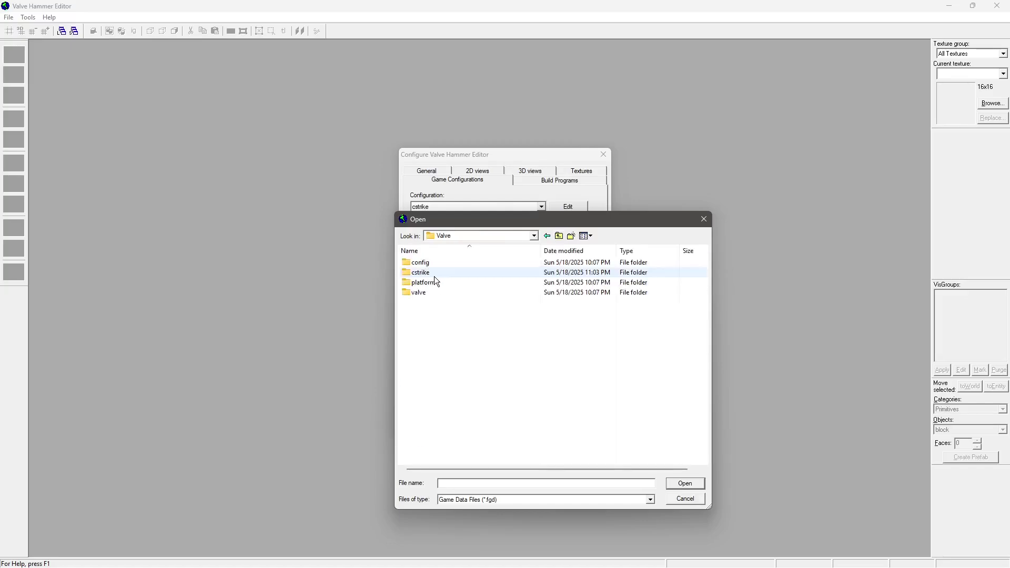
pyautogui.doubleClick(434, 272)
pyautogui.click(432, 402)
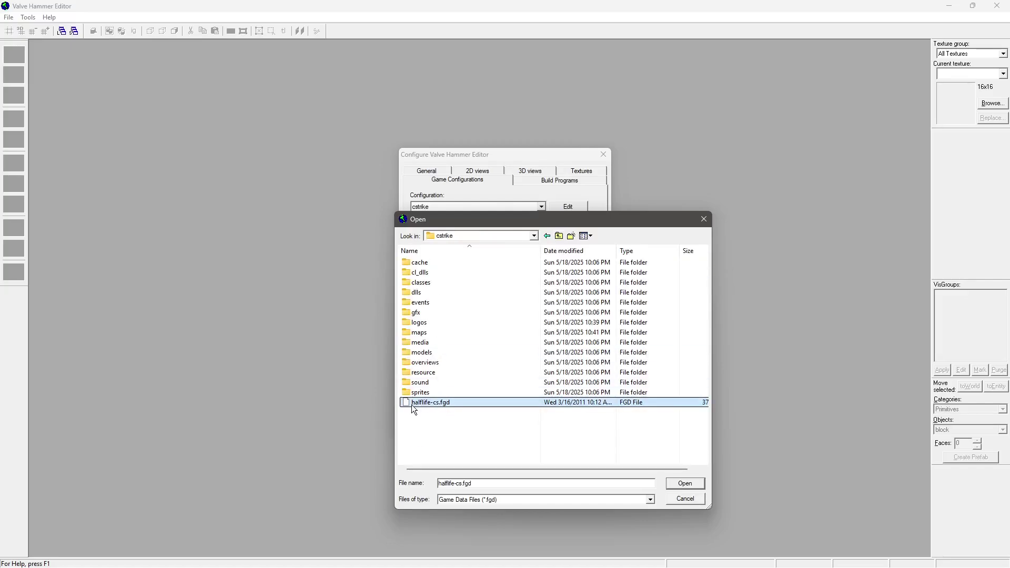
pyautogui.doubleClick(411, 403)
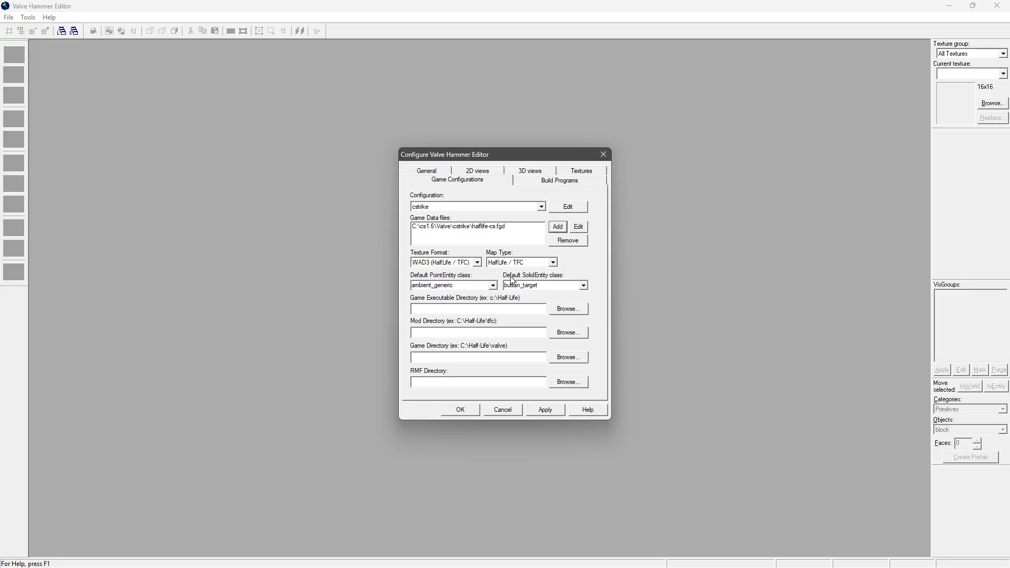
pyautogui.click(469, 413)
# Review the cstrike build programs, matching the CSG, BSP, VIS and RAD executables to the ZonerHalfLifeTools files, and check the compiled maps directory.
pyautogui.click(28, 16)
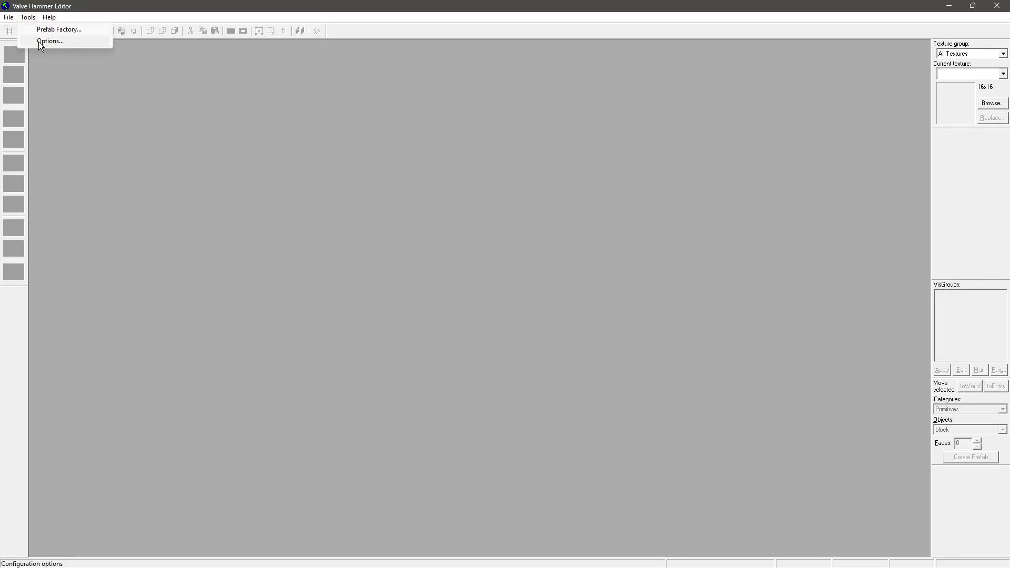
pyautogui.click(39, 41)
pyautogui.click(572, 173)
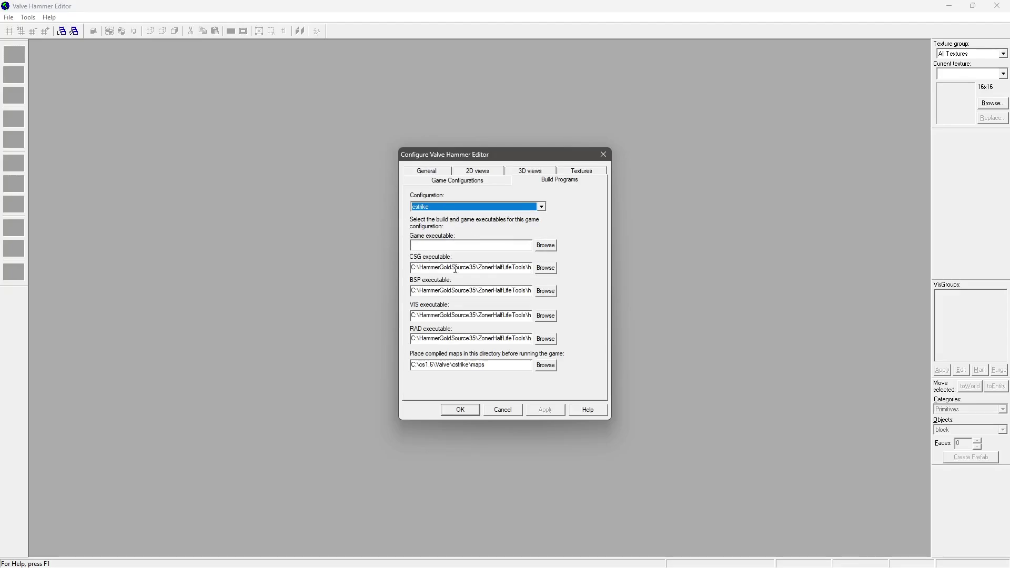
pyautogui.click(545, 268)
pyautogui.moveTo(547, 223); pyautogui.dragTo(771, 200)
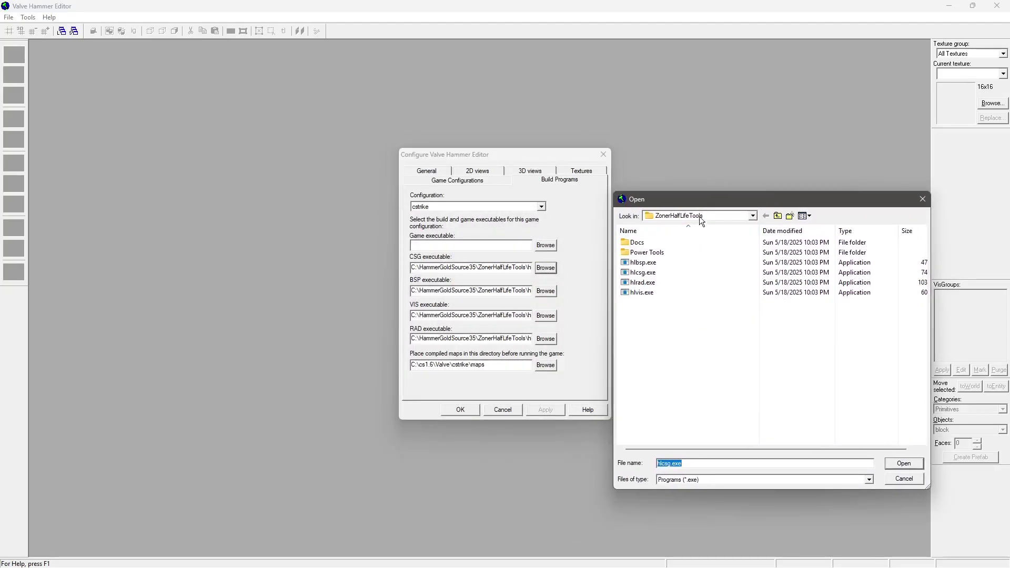
pyautogui.click(751, 216)
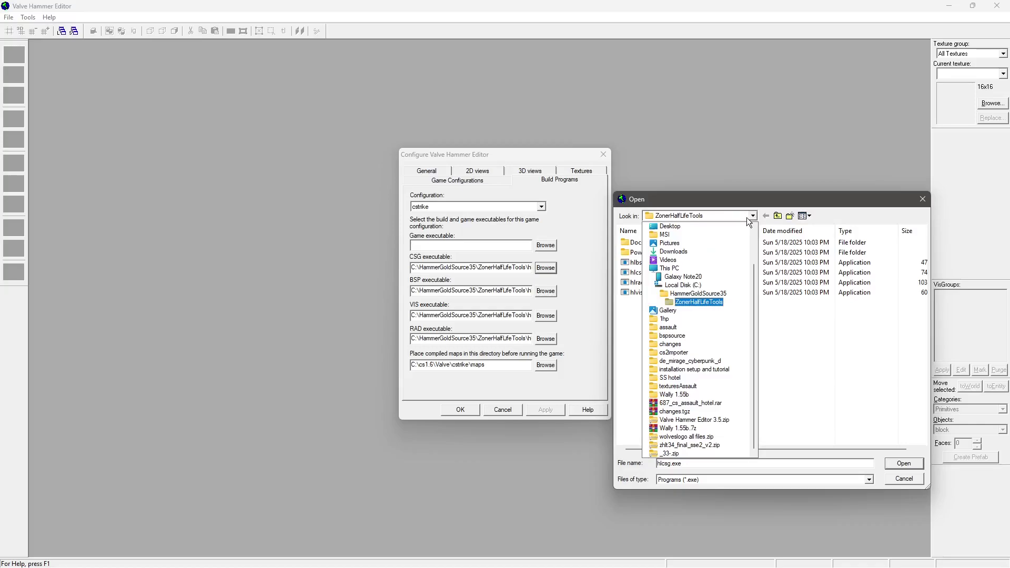
pyautogui.click(746, 217)
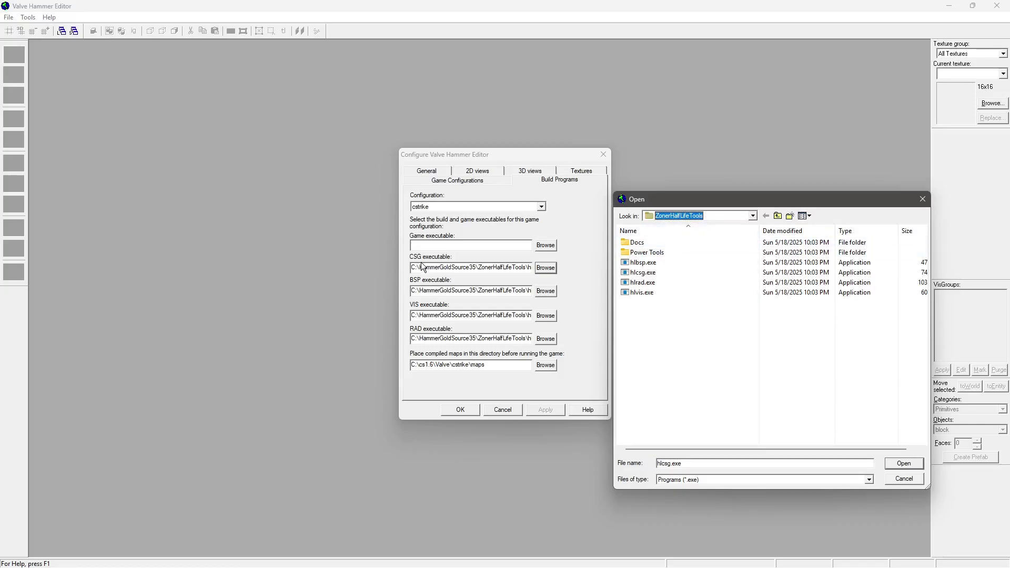
pyautogui.click(642, 273)
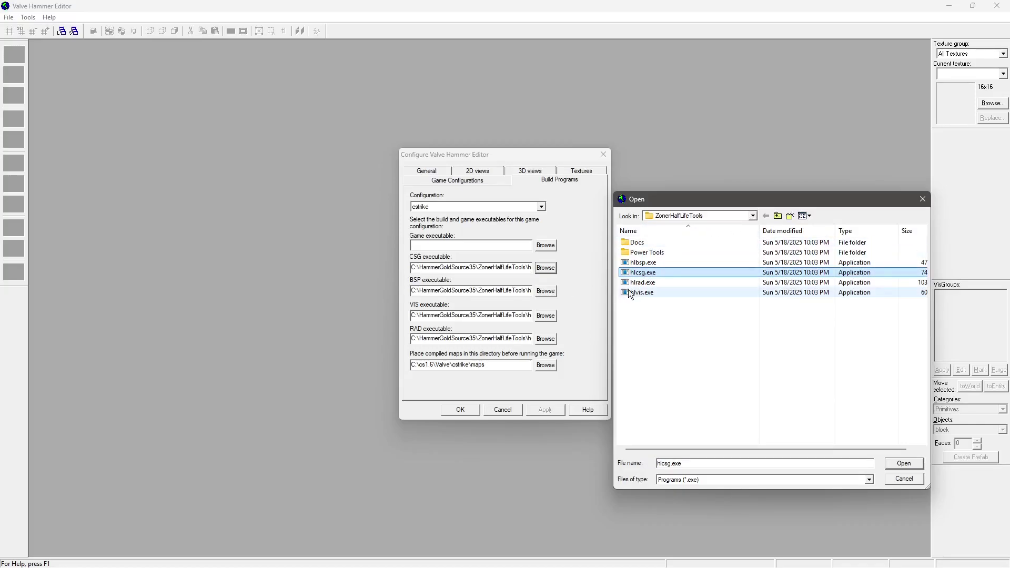
pyautogui.click(642, 262)
pyautogui.click(643, 283)
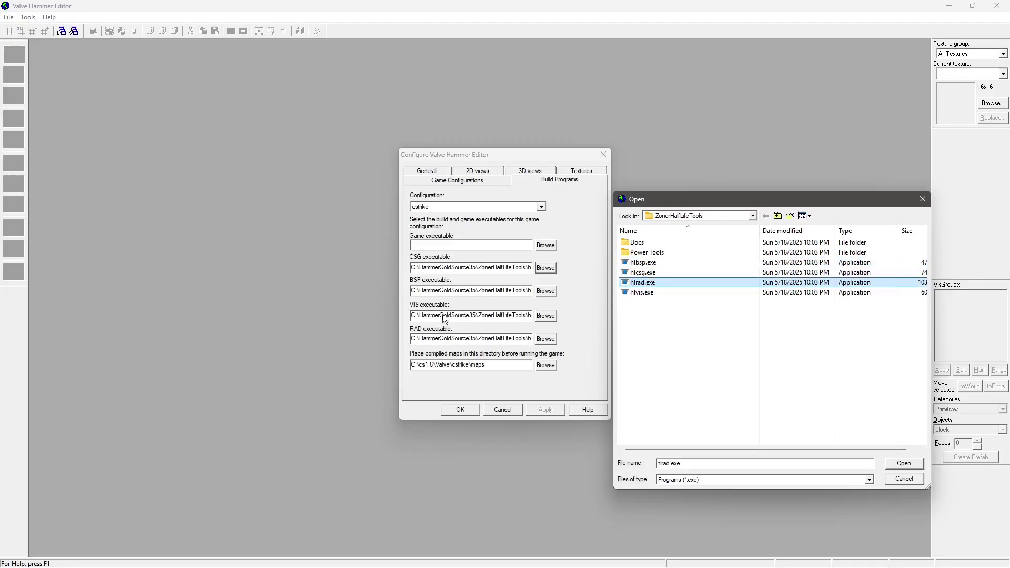
pyautogui.press('Down')
pyautogui.click(902, 478)
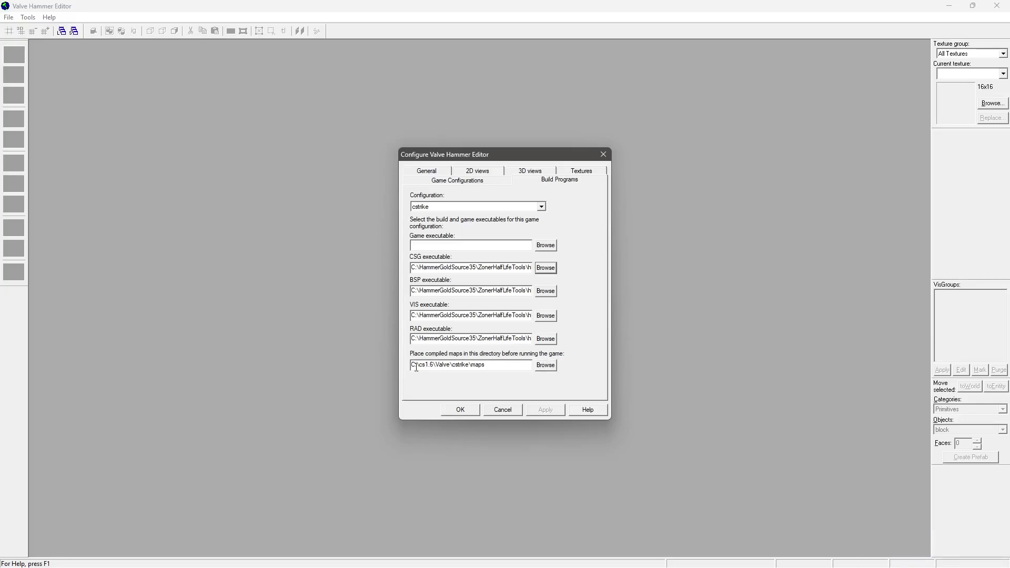
pyautogui.moveTo(456, 364); pyautogui.dragTo(467, 366)
# Add a texture WAD from the valve folder inside C:\cs1.6\Valve to the editor's texture files.
pyautogui.click(582, 172)
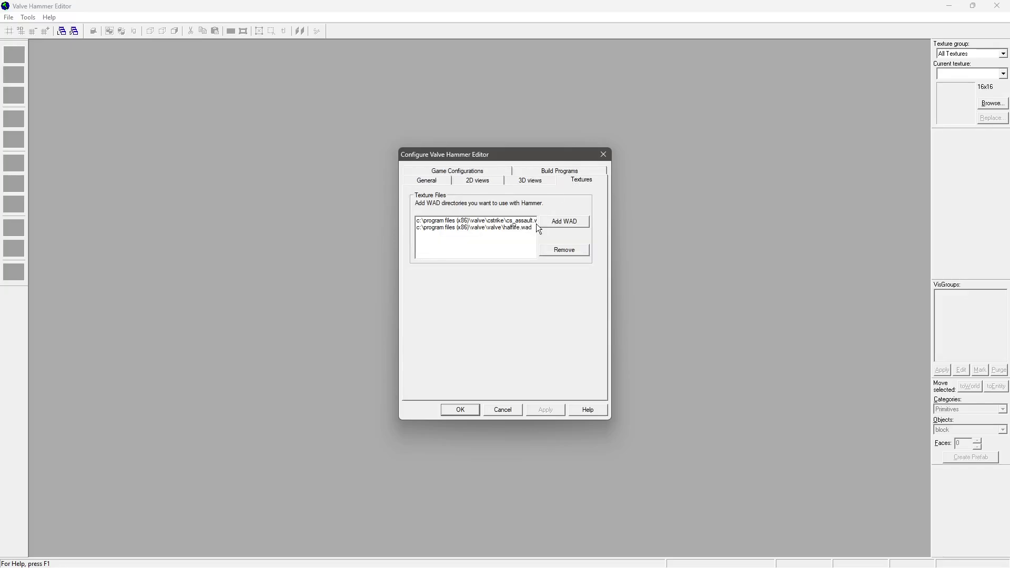
pyautogui.click(574, 221)
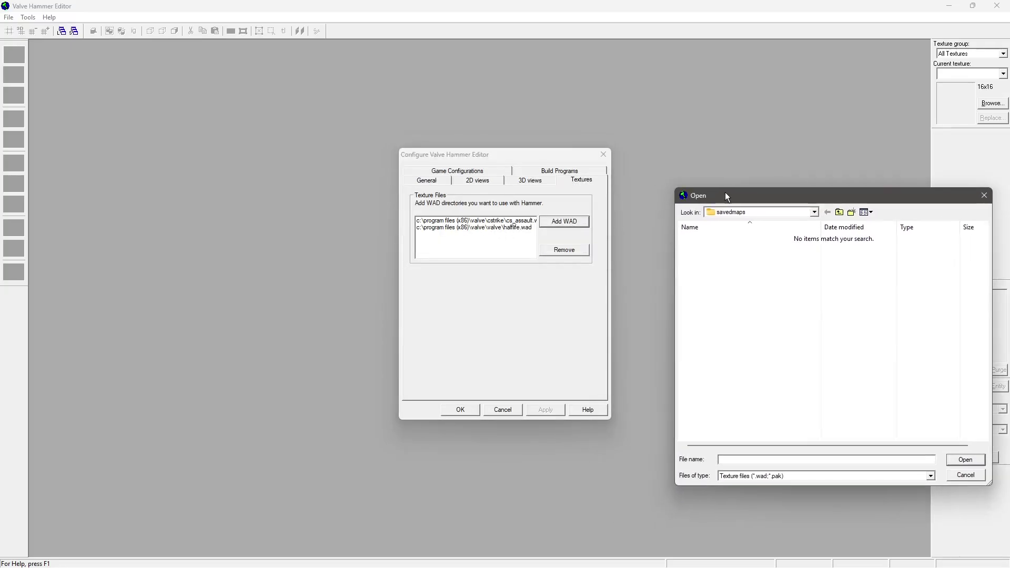
pyautogui.click(808, 213)
pyautogui.click(731, 346)
pyautogui.doubleClick(706, 237)
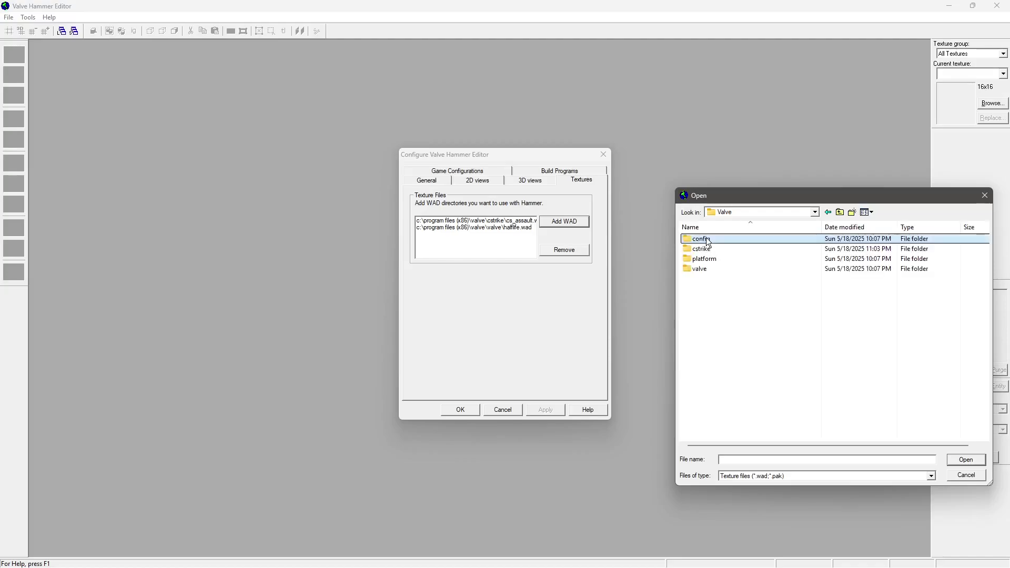
pyautogui.doubleClick(707, 269)
pyautogui.click(743, 389)
pyautogui.doubleClick(720, 391)
# Review the general and 2D view options, increase the 3D back clipping plane and model render distance, and save the settings.
pyautogui.click(427, 182)
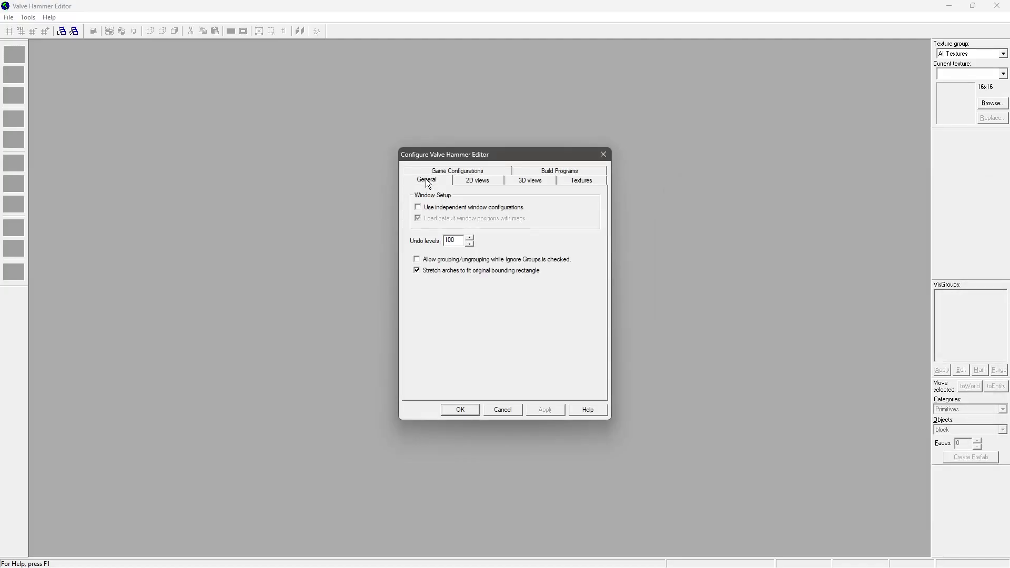
pyautogui.click(468, 181)
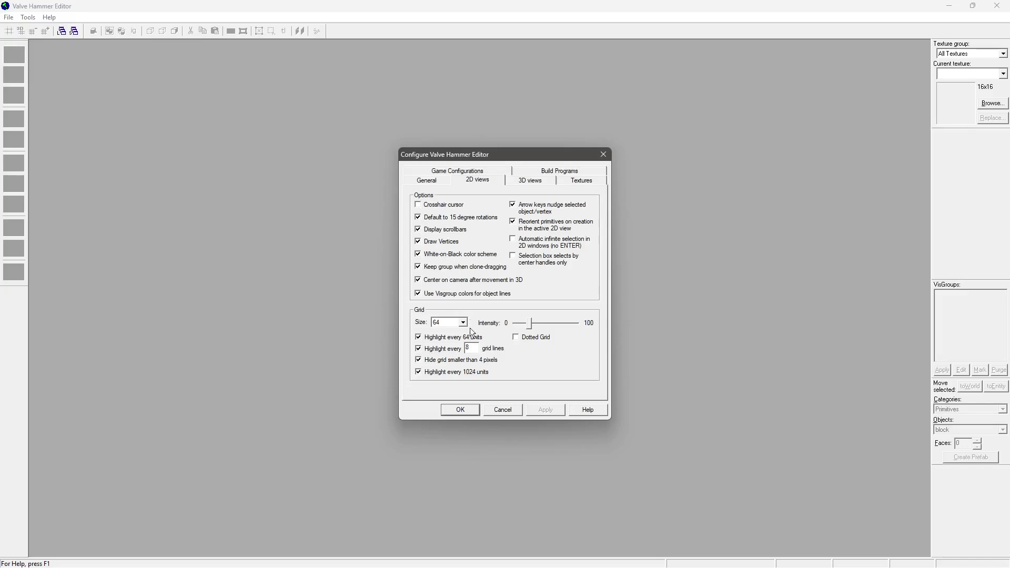
pyautogui.click(534, 183)
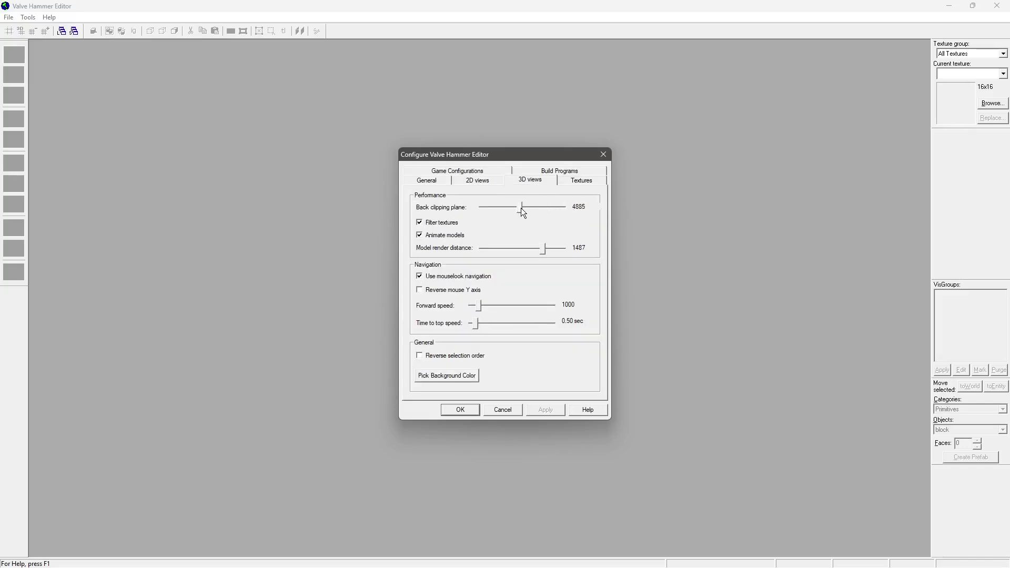
pyautogui.moveTo(554, 208); pyautogui.dragTo(553, 208)
pyautogui.moveTo(543, 248)
pyautogui.mouseDown()
pyautogui.moveTo(530, 246)
pyautogui.moveTo(559, 248)
pyautogui.mouseUp()
pyautogui.click(436, 181)
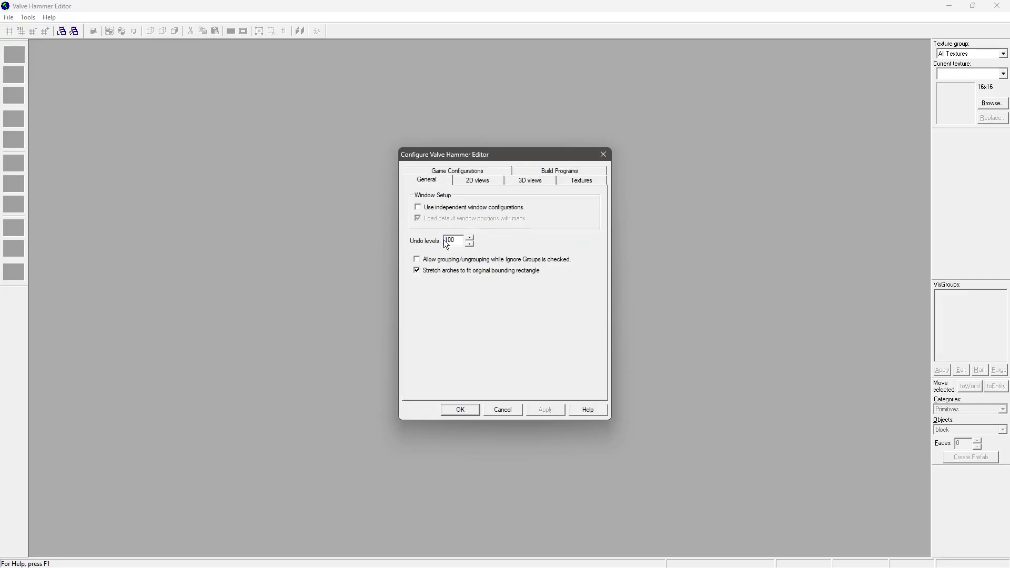
pyautogui.press('Return')
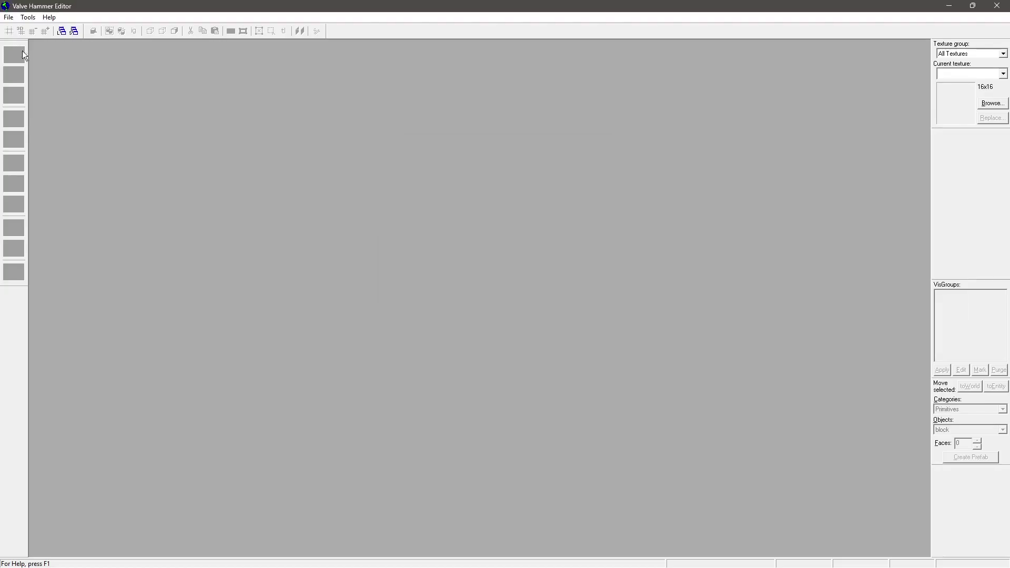
# Create a new map and outline a block 960 wide, 896 long and 768 high using the top and side views.
pyautogui.click(3, 18)
pyautogui.click(30, 27)
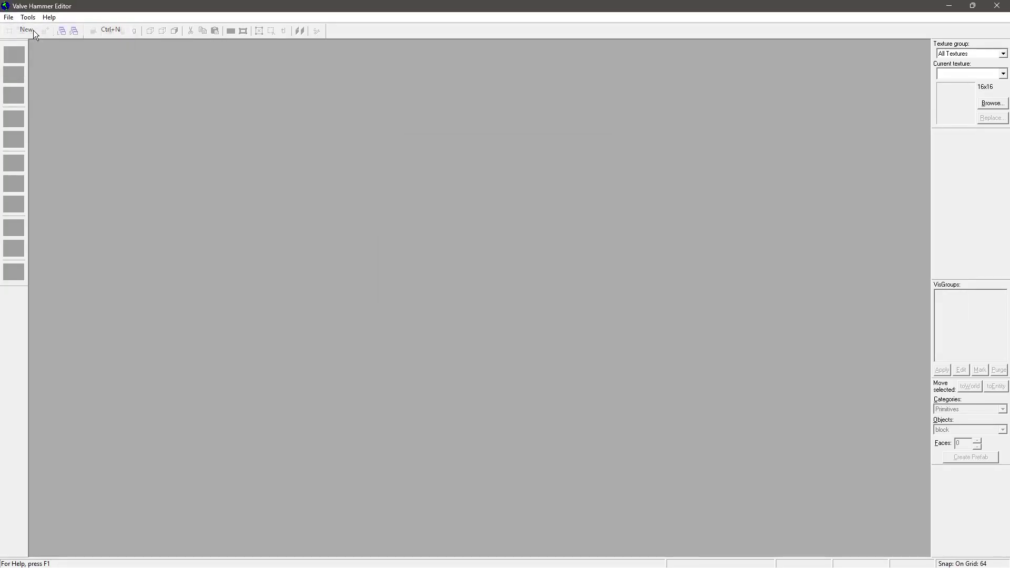
pyautogui.click(19, 139)
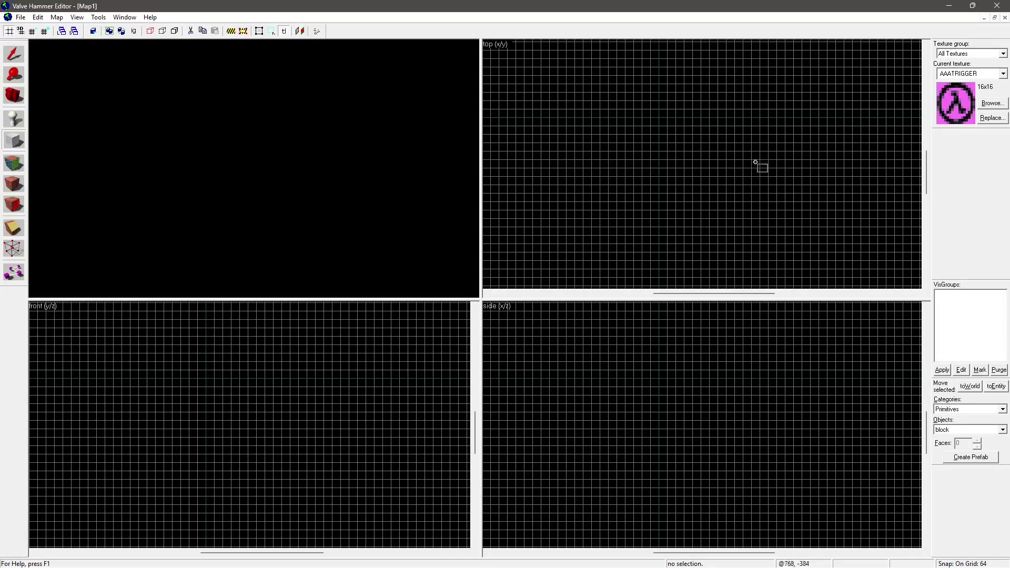
pyautogui.moveTo(655, 118); pyautogui.dragTo(788, 239)
pyautogui.moveTo(721, 415); pyautogui.dragTo(728, 316)
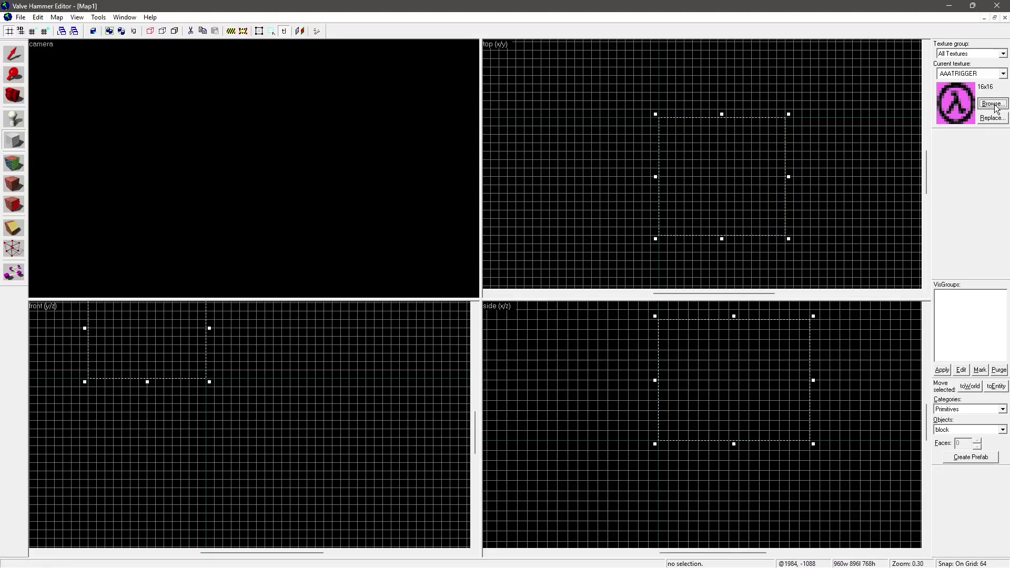
# Choose the C1A3FLOOR02 texture by filtering for c1a3, and create the outlined block with it.
pyautogui.click(993, 104)
pyautogui.write('c1a3')
pyautogui.doubleClick(27, 47)
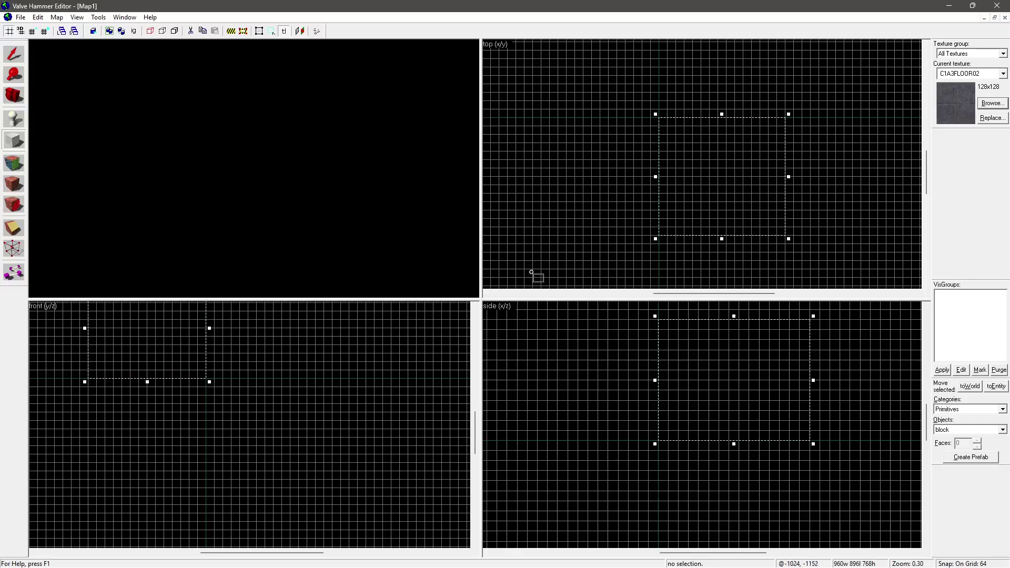
pyautogui.press('Return')
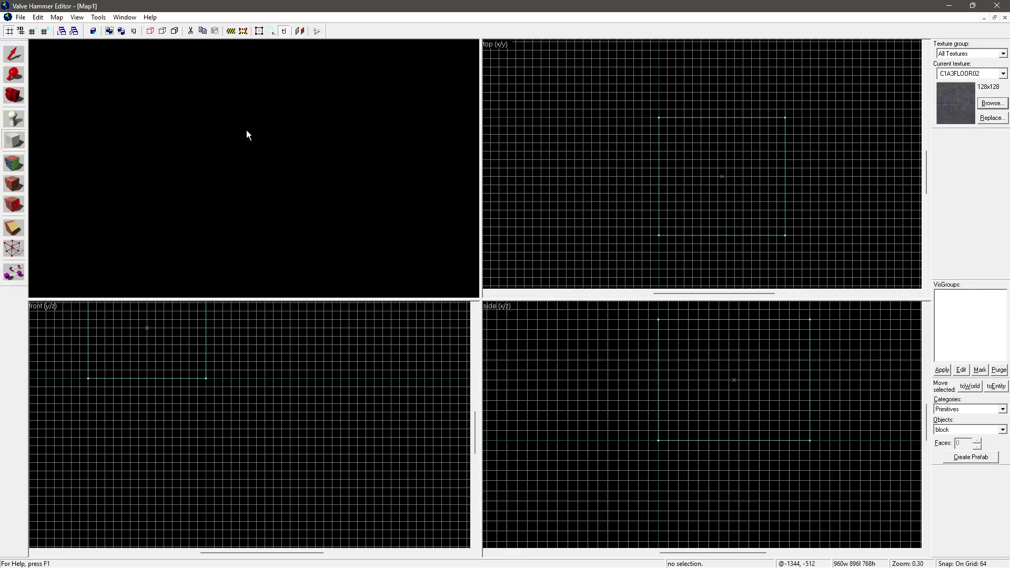
# Set the camera view to 3D textured and fly around the block until the whole solid is in view.
pyautogui.click(41, 44)
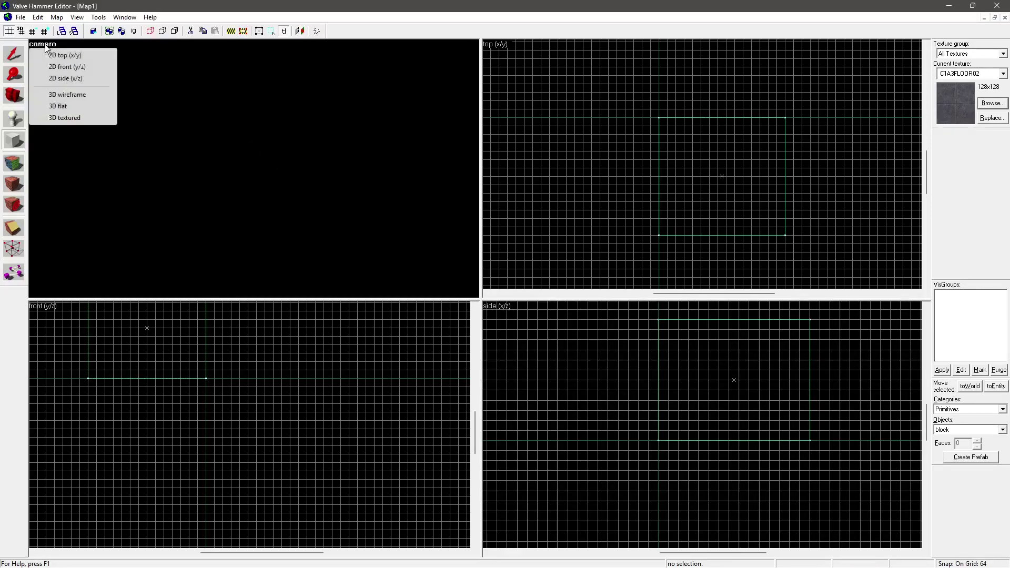
pyautogui.click(70, 117)
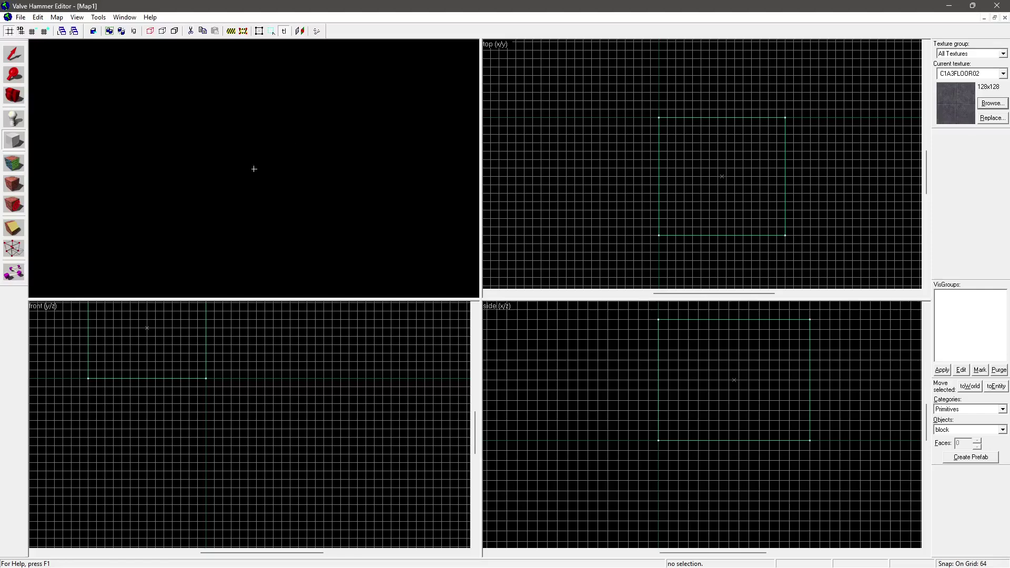
pyautogui.press('s')
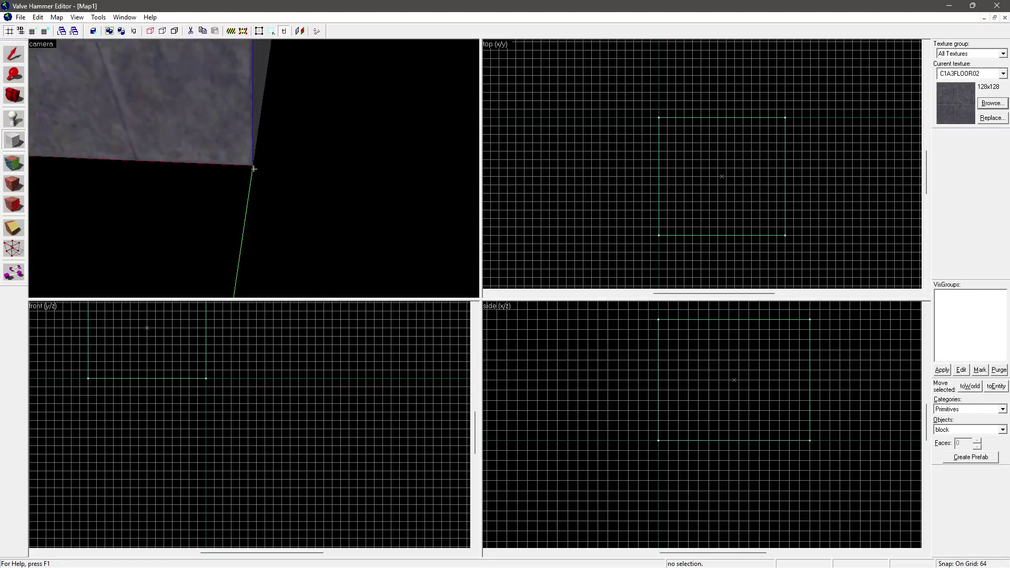
pyautogui.press('a')
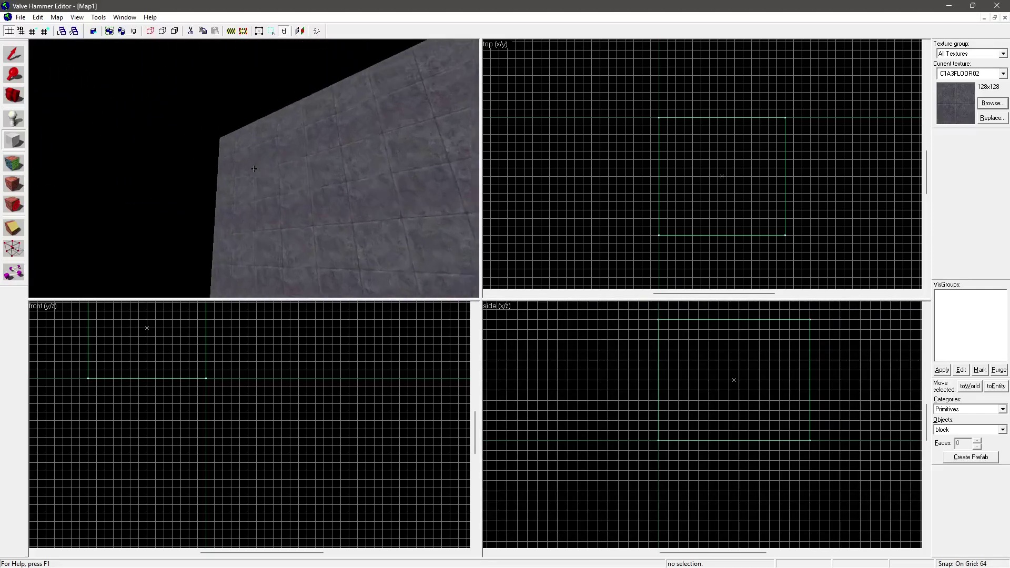
pyautogui.press('a')
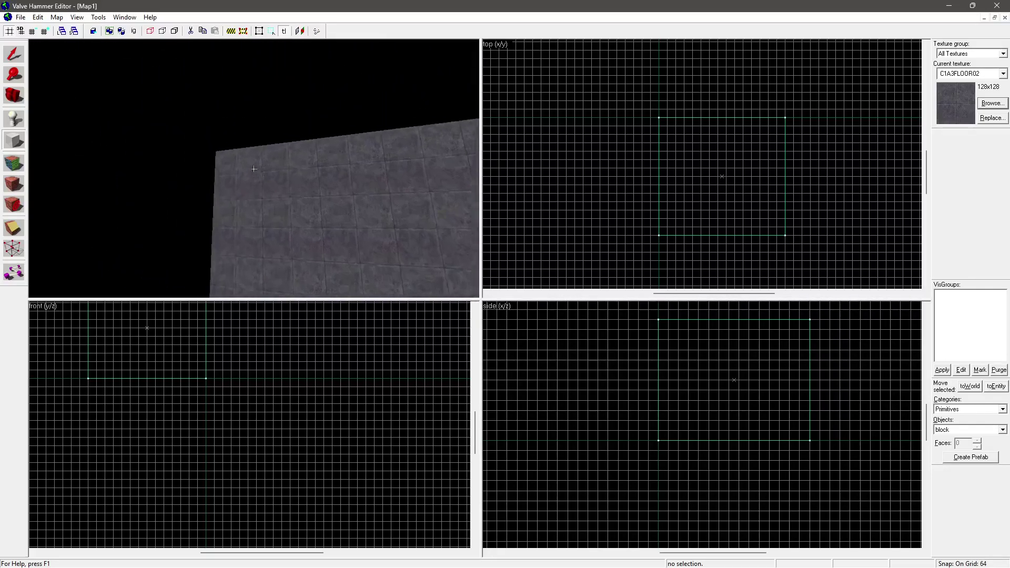
pyautogui.press('w')
pyautogui.press('s')
pyautogui.press('d')
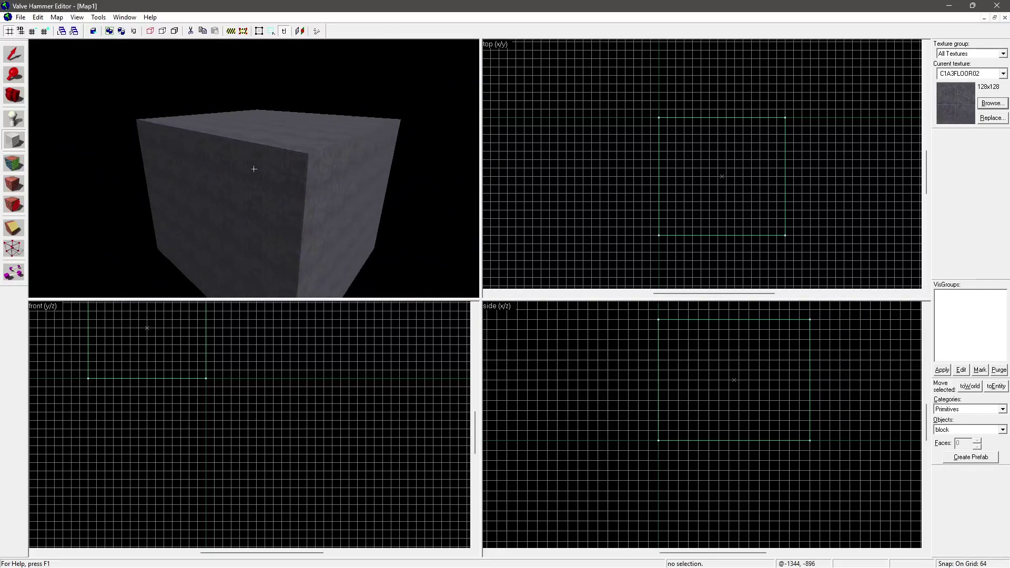
# Select the block, make it hollow to form a room, and inspect its interior in the camera view.
pyautogui.click(20, 57)
pyautogui.click(293, 168)
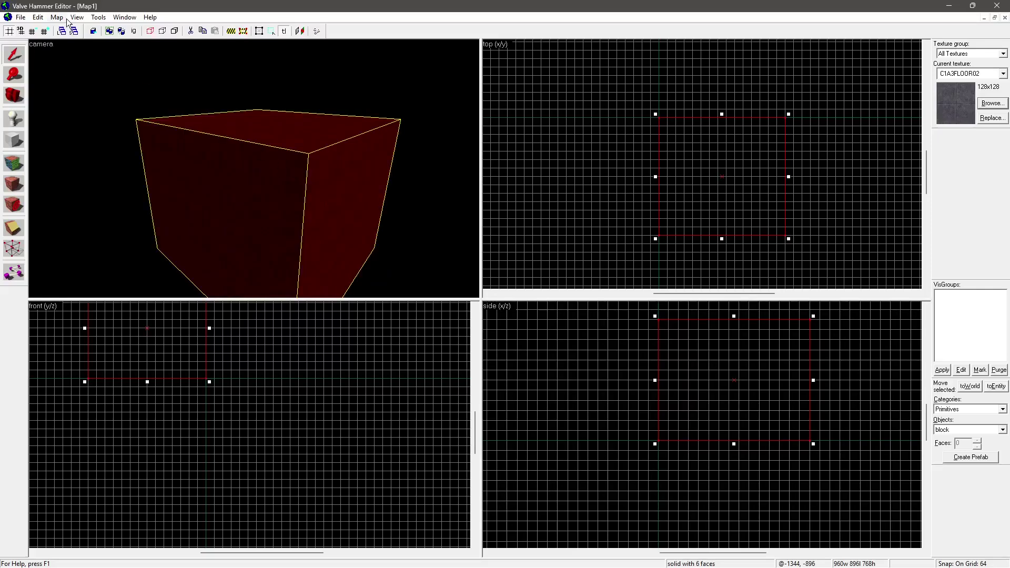
pyautogui.click(98, 17)
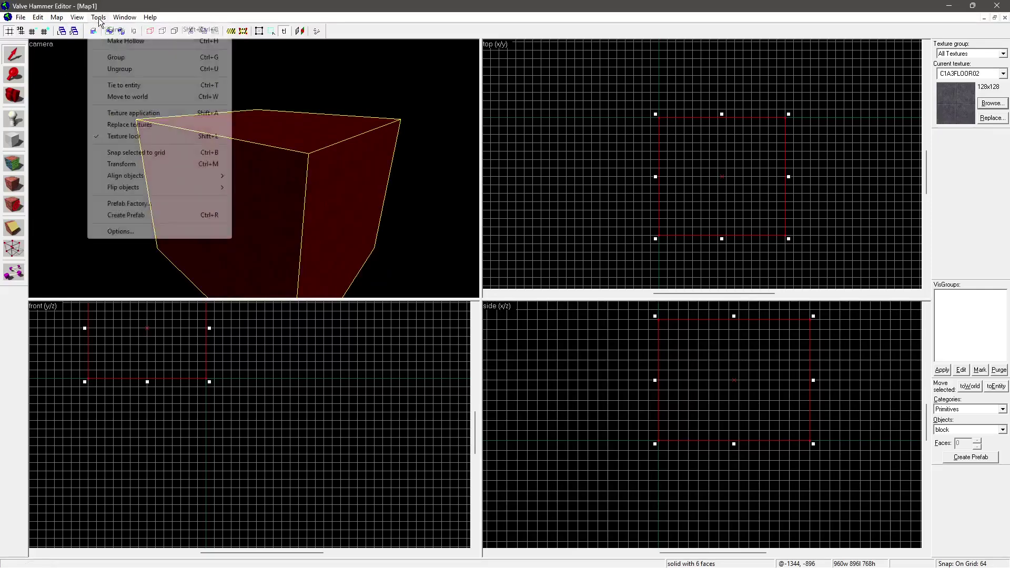
pyautogui.click(125, 41)
pyautogui.press('Return')
pyautogui.press('Right')
pyautogui.press('Right')
pyautogui.press('Right')
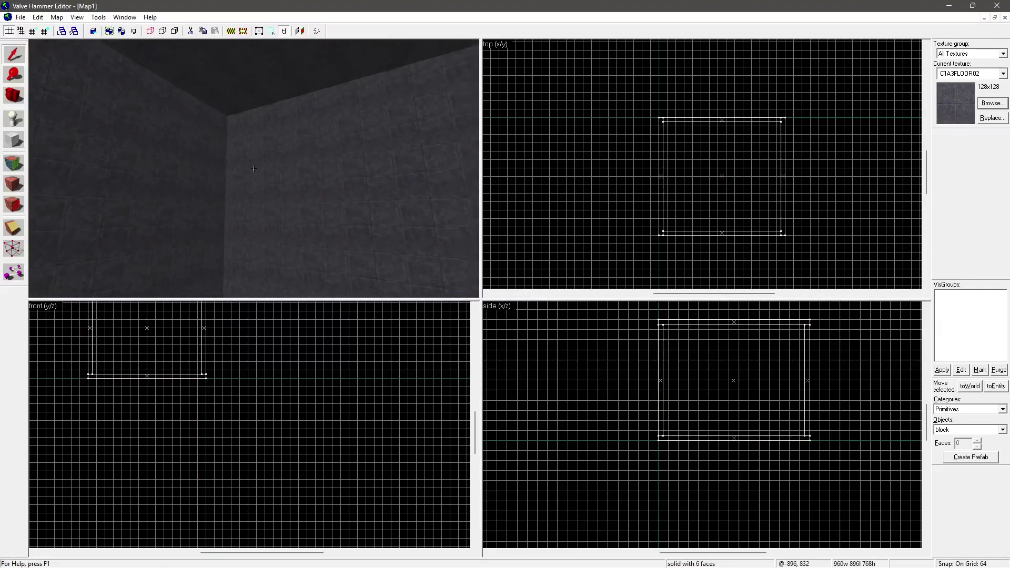
# Start applying textures to faces and choose the SKY texture by filtering the texture browser for sky.
pyautogui.press('z')
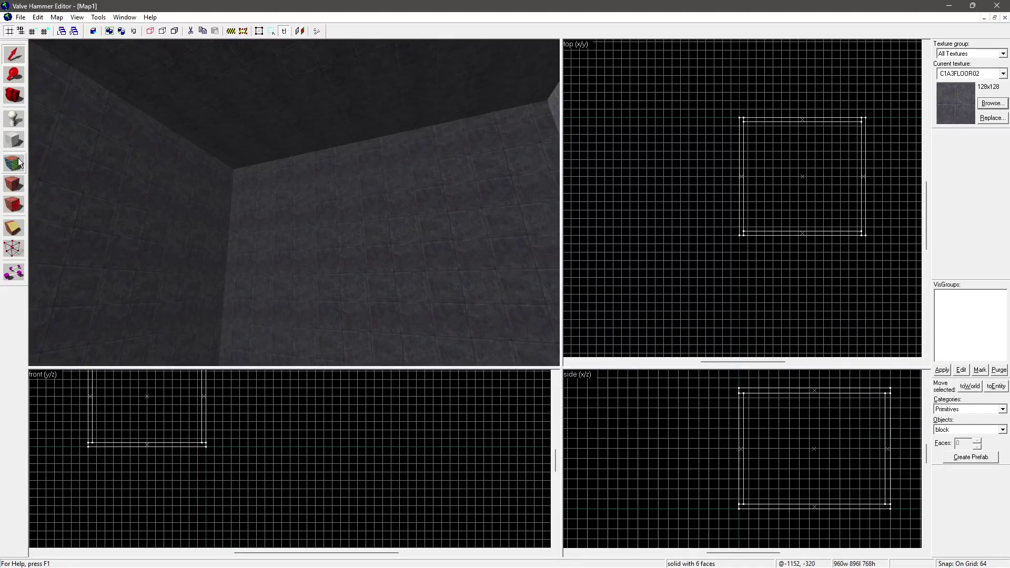
pyautogui.click(18, 158)
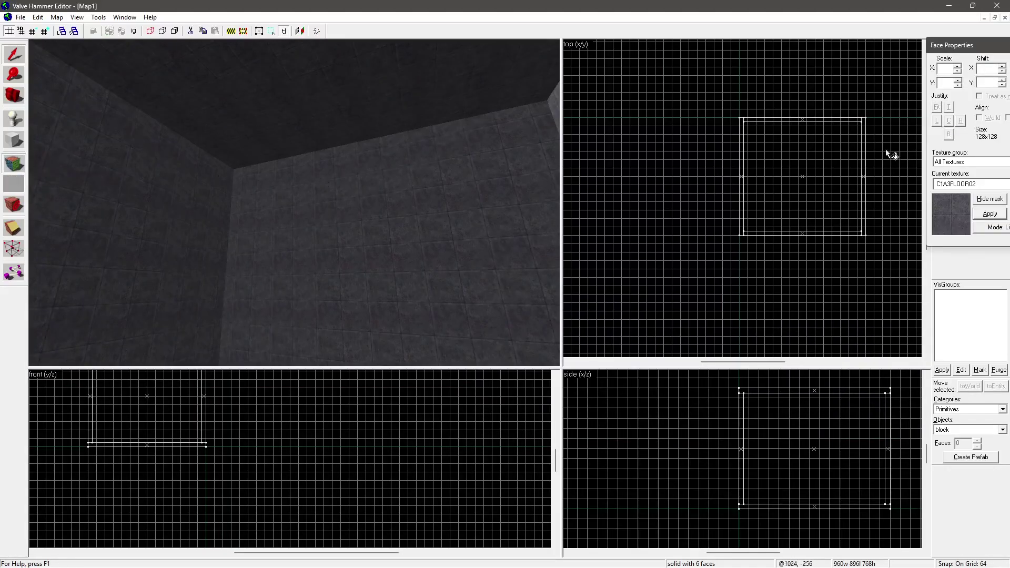
pyautogui.moveTo(976, 47); pyautogui.dragTo(924, 47)
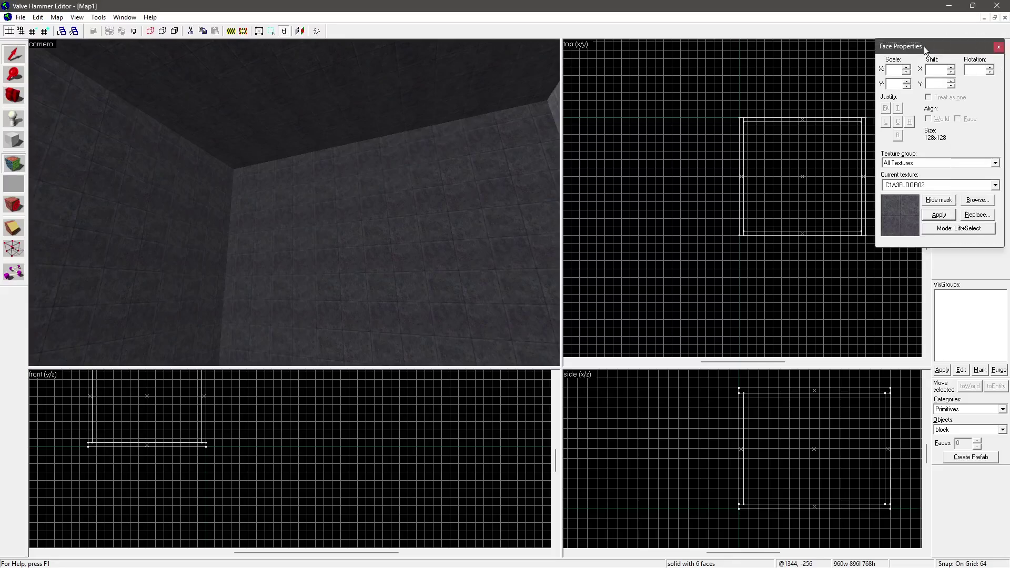
pyautogui.click(980, 199)
pyautogui.write('sky')
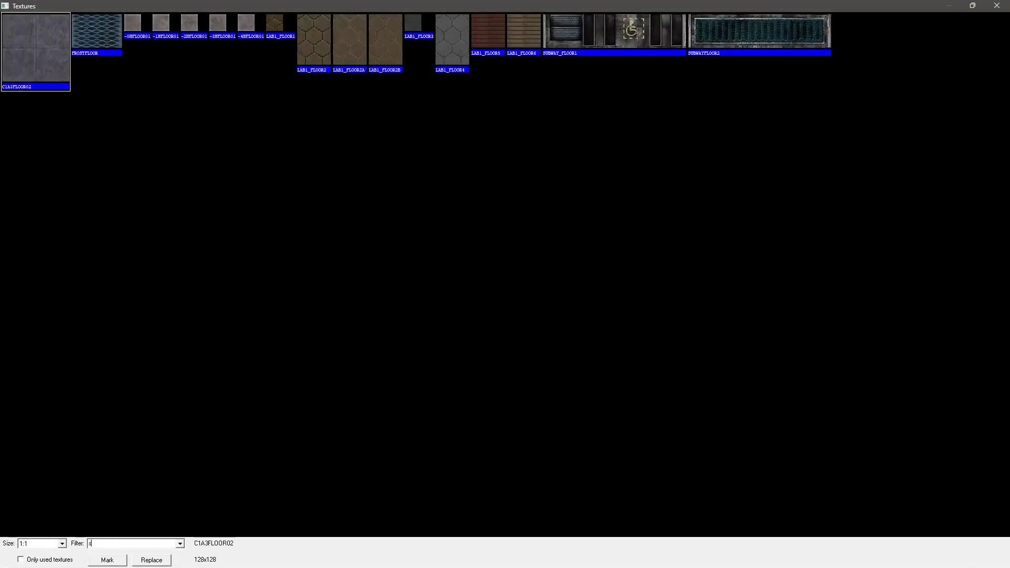
pyautogui.doubleClick(6, 24)
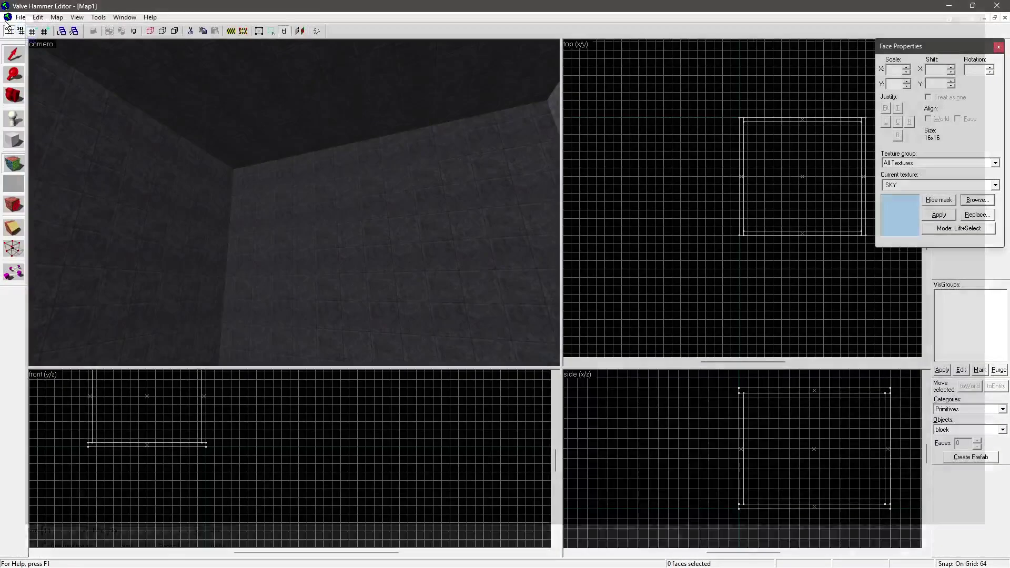
# Apply the SKY texture to the room's ceiling and all inner walls, leaving the floor with C1A3FLOOR02.
pyautogui.rightClick(234, 205)
pyautogui.rightClick(238, 131)
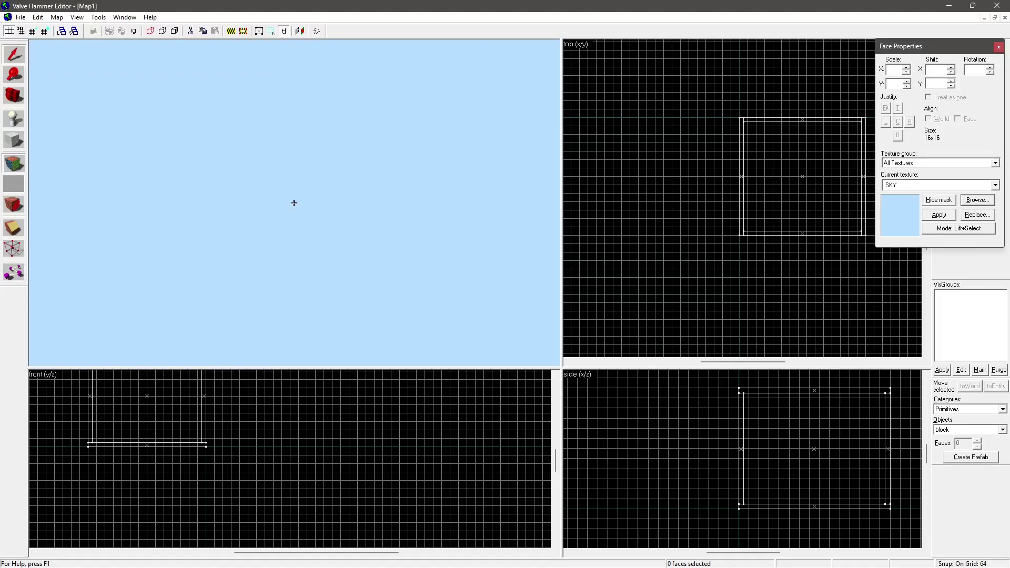
pyautogui.press('z')
pyautogui.press('z')
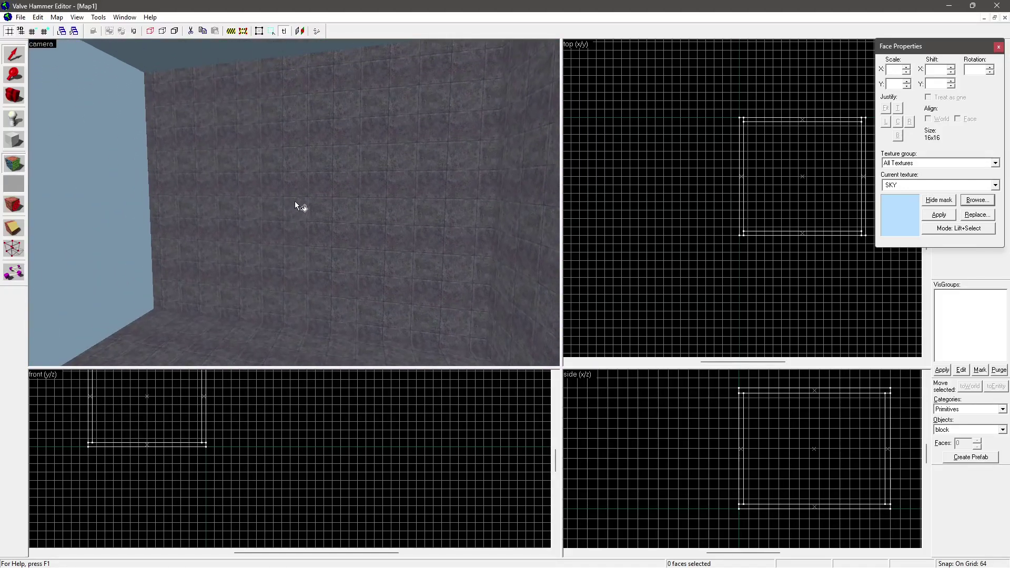
pyautogui.rightClick(297, 194)
pyautogui.rightClick(516, 162)
pyautogui.press('z')
pyautogui.press('z')
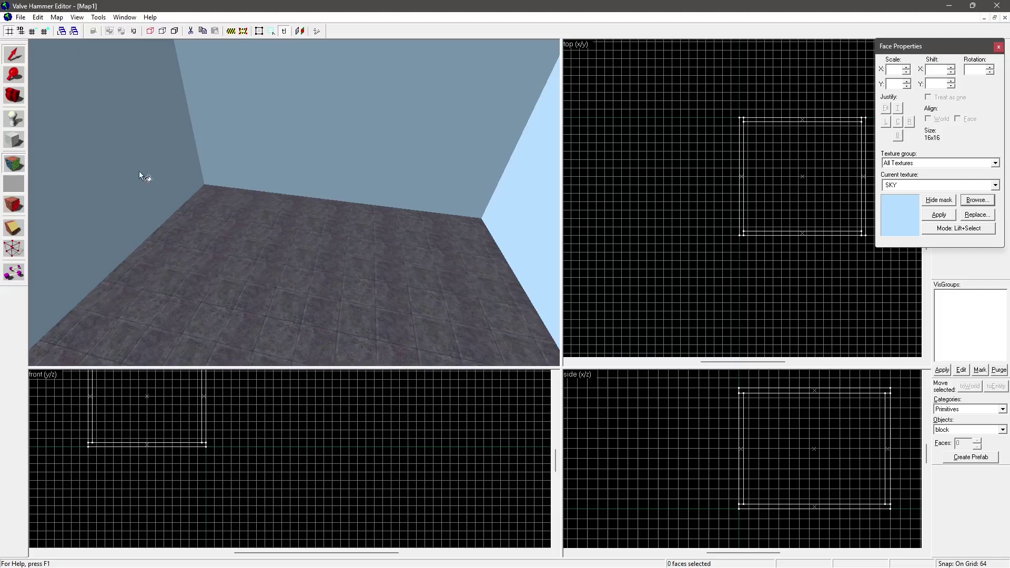
# Place an ambient_generic point entity inside the room at 384x, -448y, 320z.
pyautogui.click(19, 120)
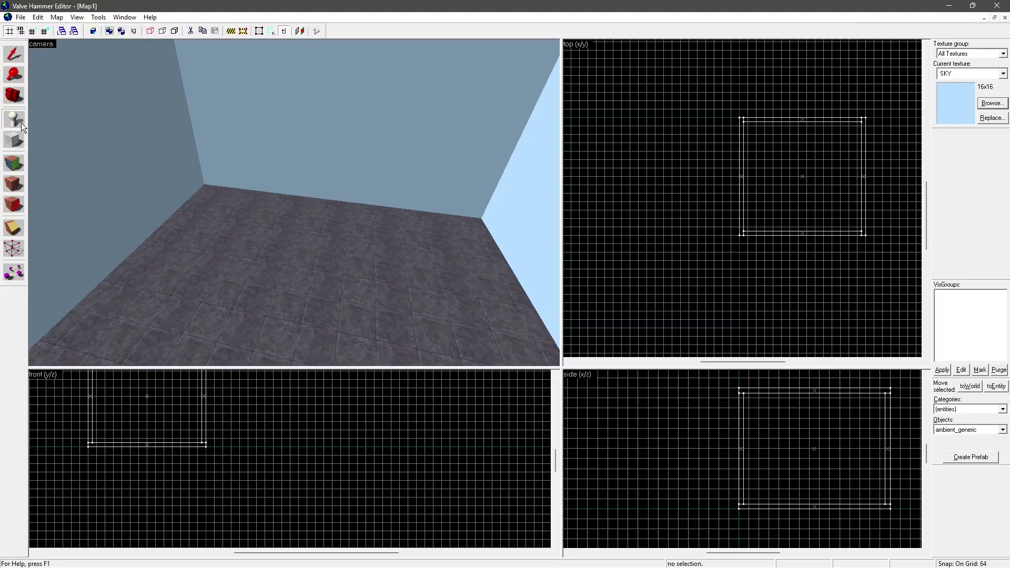
pyautogui.click(789, 176)
pyautogui.scroll(-5, 284, 473)
pyautogui.scroll(3, 899, 480)
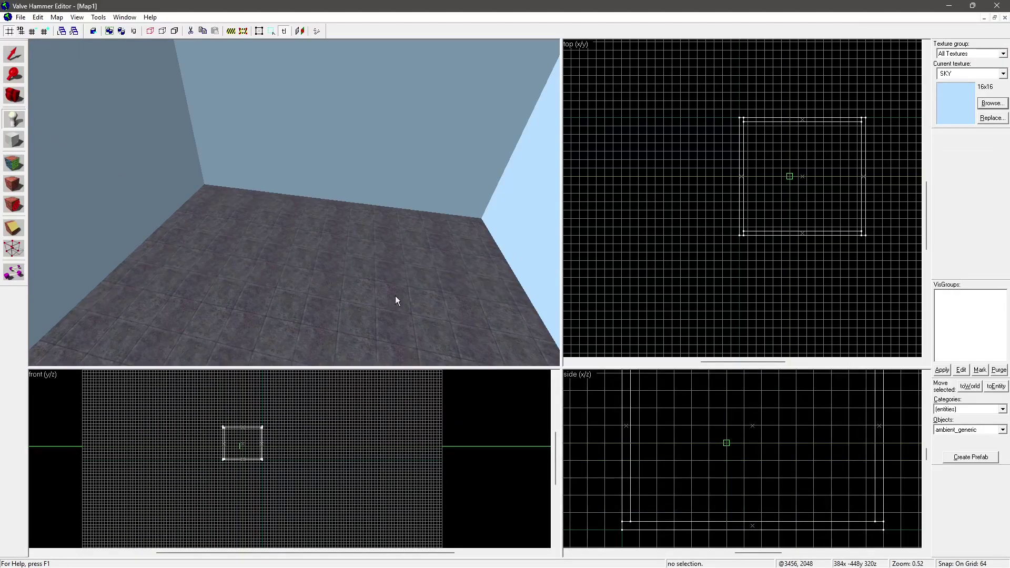
pyautogui.press('Return')
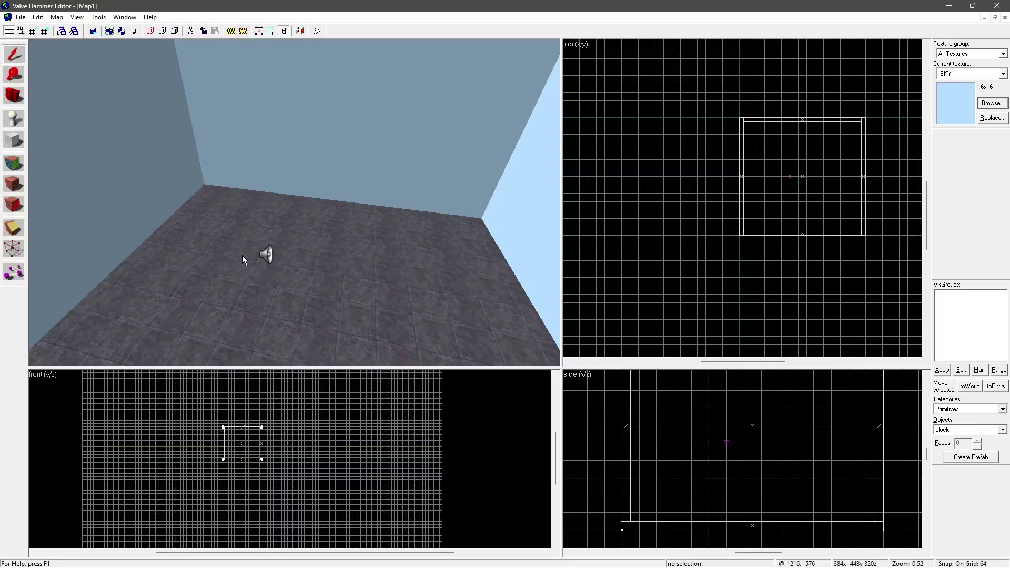
# Change the class of the placed ambient_generic entity to light_environment.
pyautogui.click(273, 256)
pyautogui.doubleClick(273, 257)
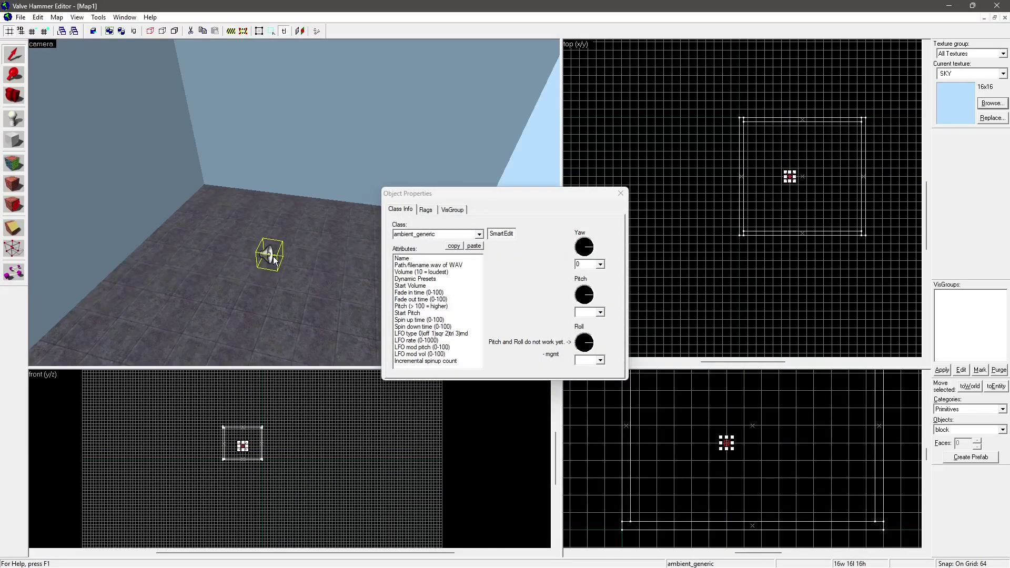
pyautogui.doubleClick(448, 234)
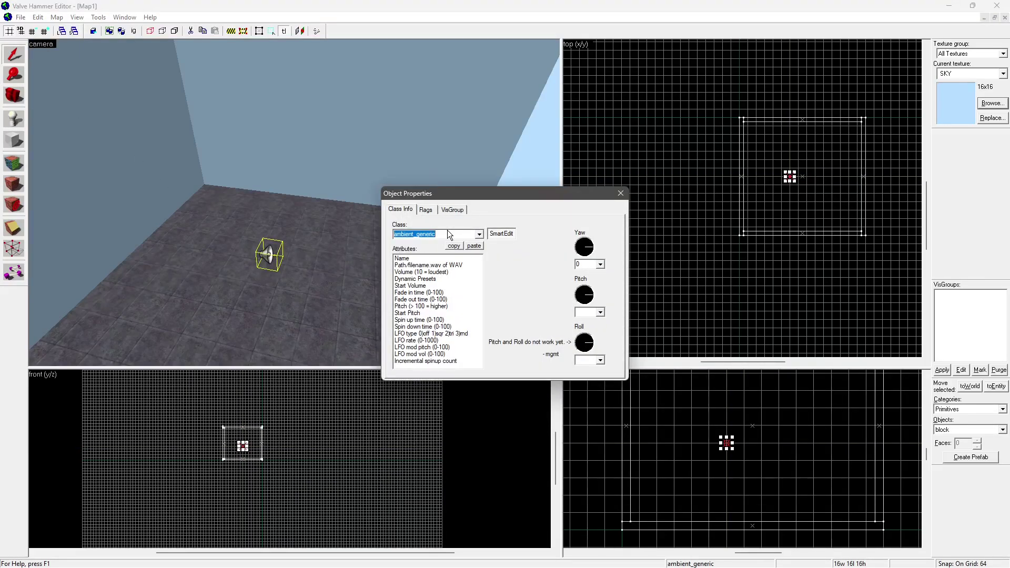
pyautogui.write('light_en')
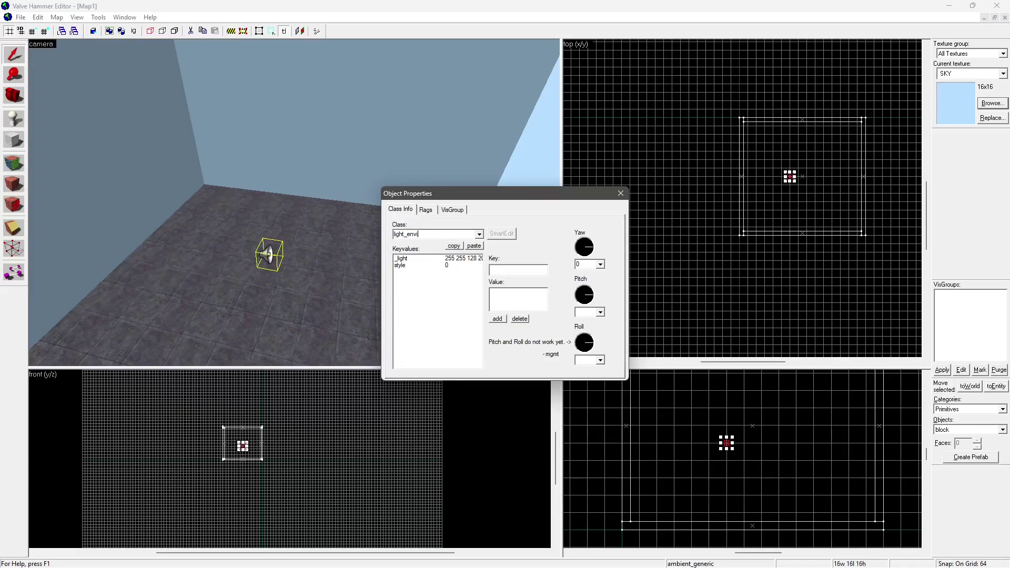
pyautogui.write('vi')
pyautogui.press('Return')
# Copy the light_environment entity within the top view to about 576, -448.
pyautogui.scroll(3, 811, 172)
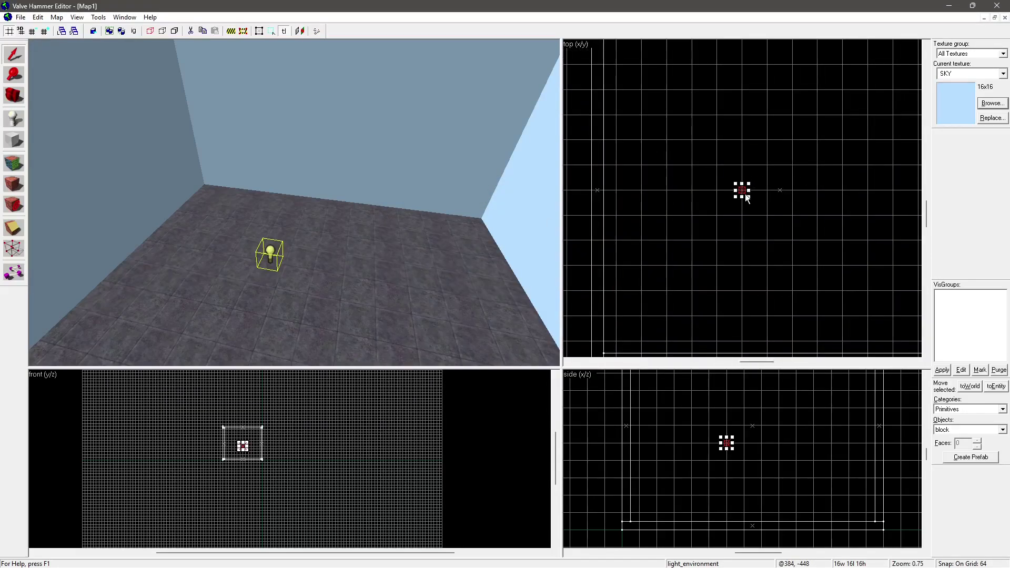
pyautogui.moveTo(743, 192); pyautogui.dragTo(819, 192)
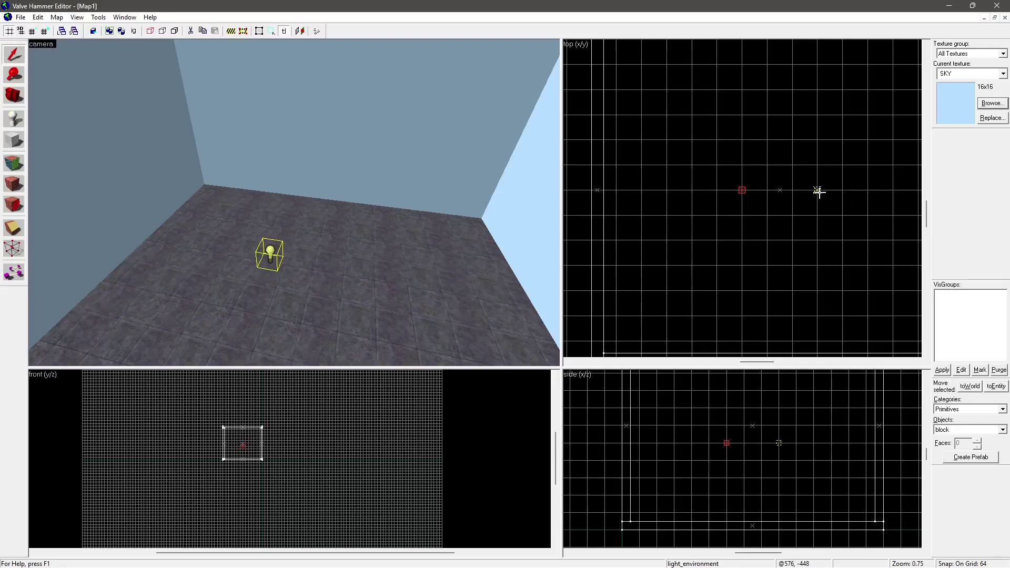
pyautogui.press('Return')
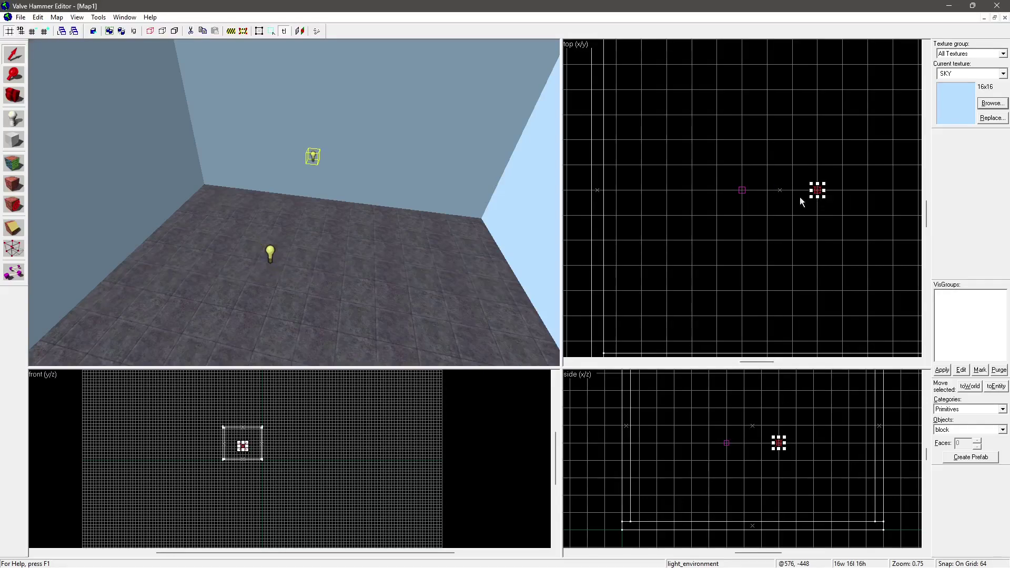
# Change the copied entity's class to info_player_start and position it just above the room's floor.
pyautogui.doubleClick(315, 161)
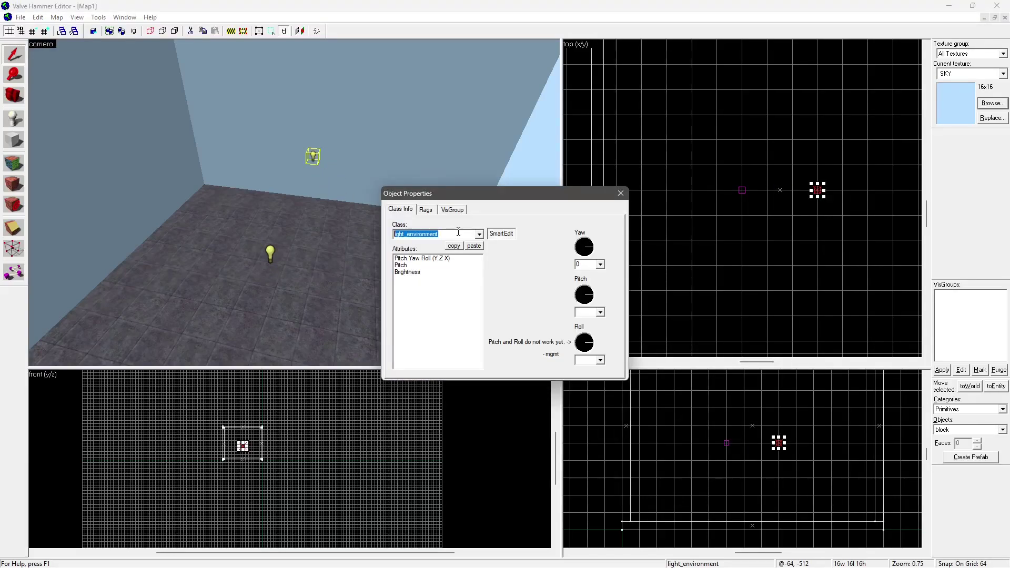
pyautogui.write('info_op')
pyautogui.press('BackSpace')
pyautogui.press('BackSpace')
pyautogui.write('player_start')
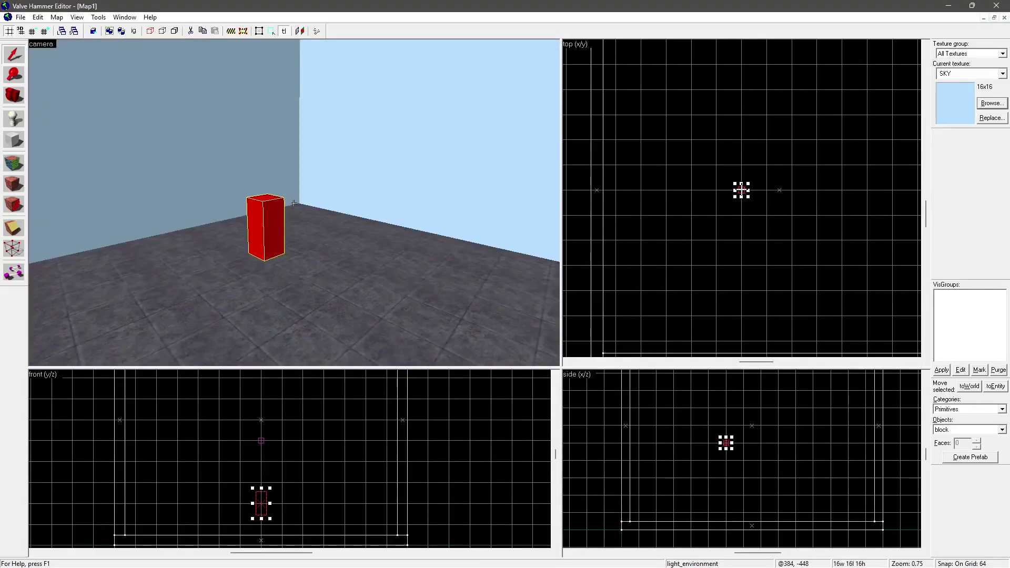
pyautogui.moveTo(740, 189); pyautogui.dragTo(754, 189)
pyautogui.press('Return')
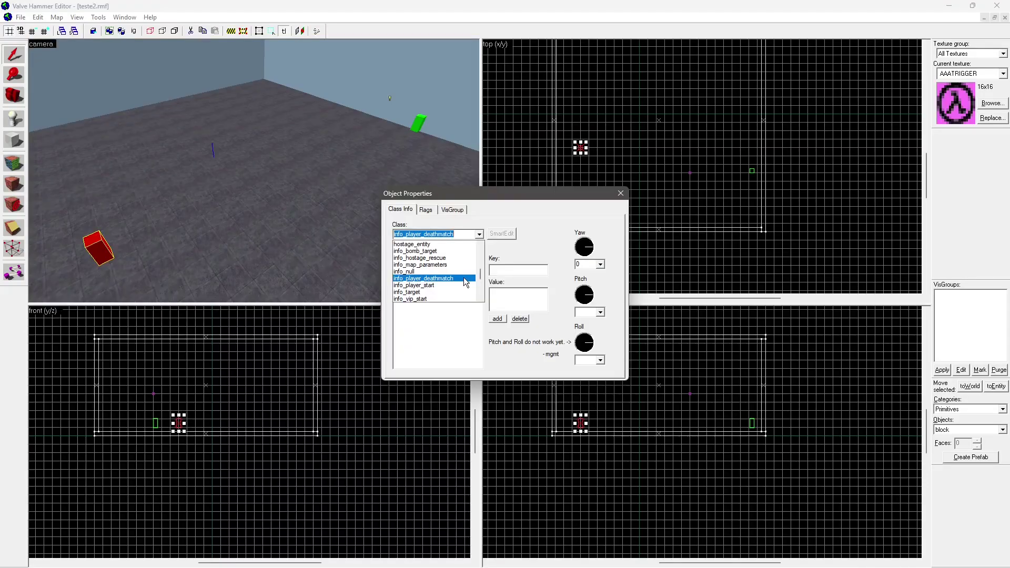
# Set the red spawn entity's class to info_player_deathmatch in the teste2.rmf map.
pyautogui.click(463, 278)
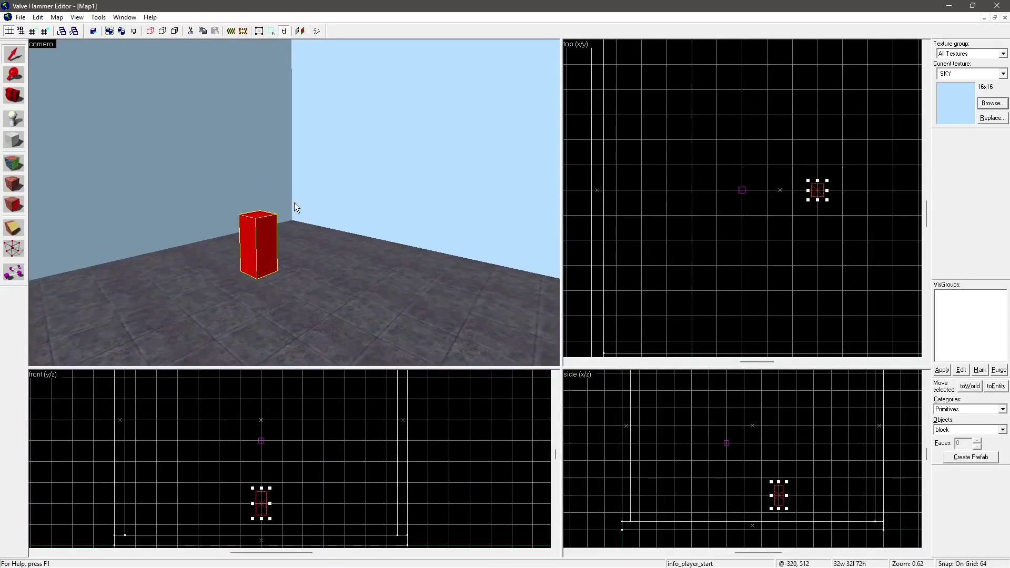
# Start running the new map and save it as teste2.rmf in the savedmaps folder.
pyautogui.click(316, 31)
pyautogui.click(458, 262)
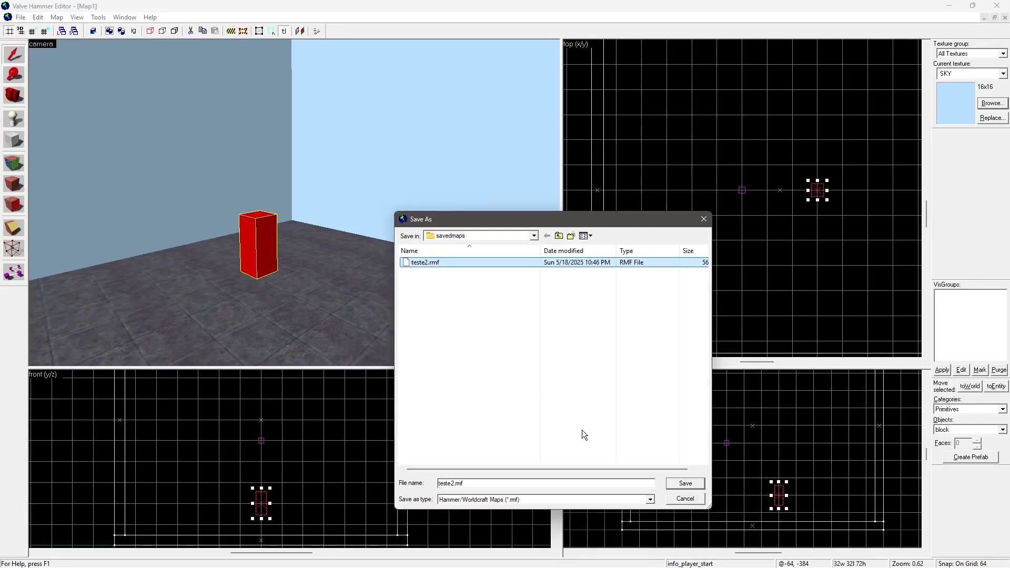
pyautogui.click(671, 483)
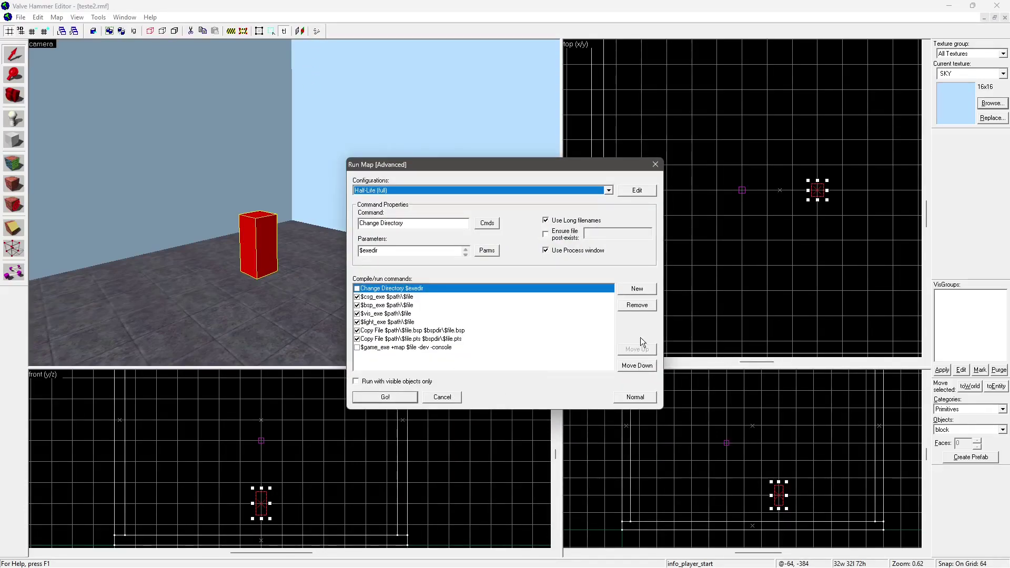
# Compile the map in the normal run mode with CSG, BSP and VIS Normal and RAD Extra, without running the game.
pyautogui.click(634, 398)
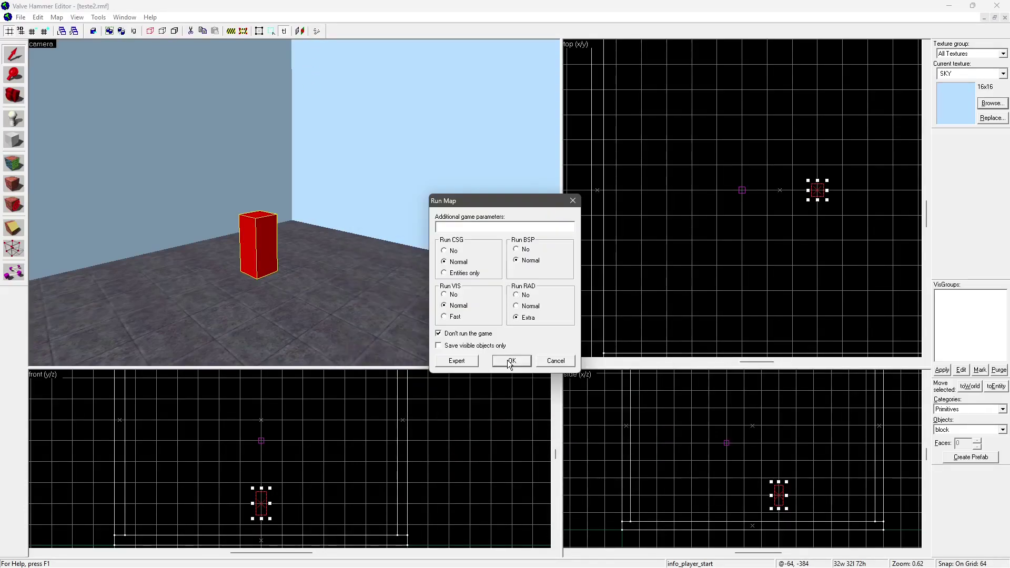
pyautogui.click(510, 361)
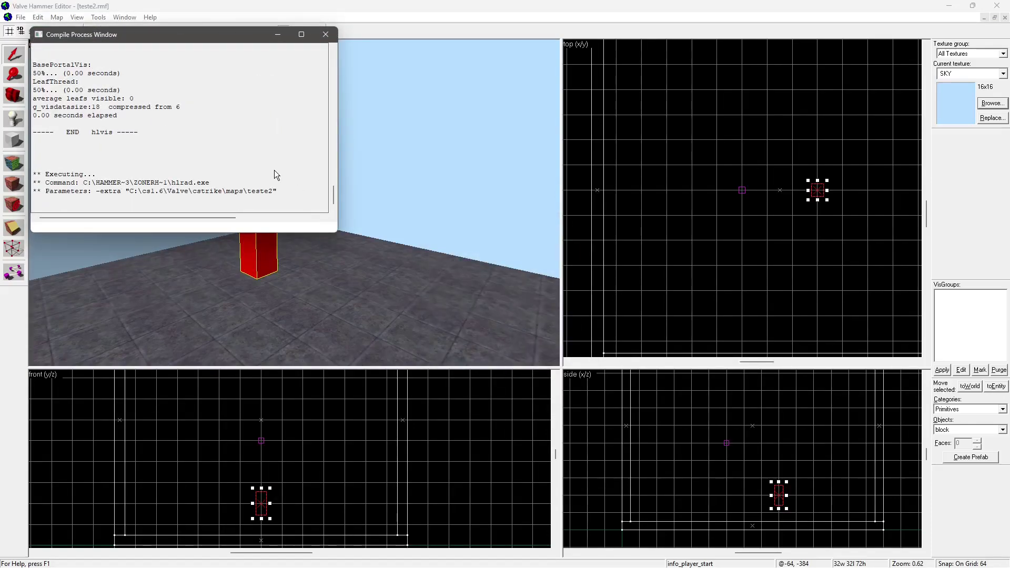
pyautogui.click(325, 34)
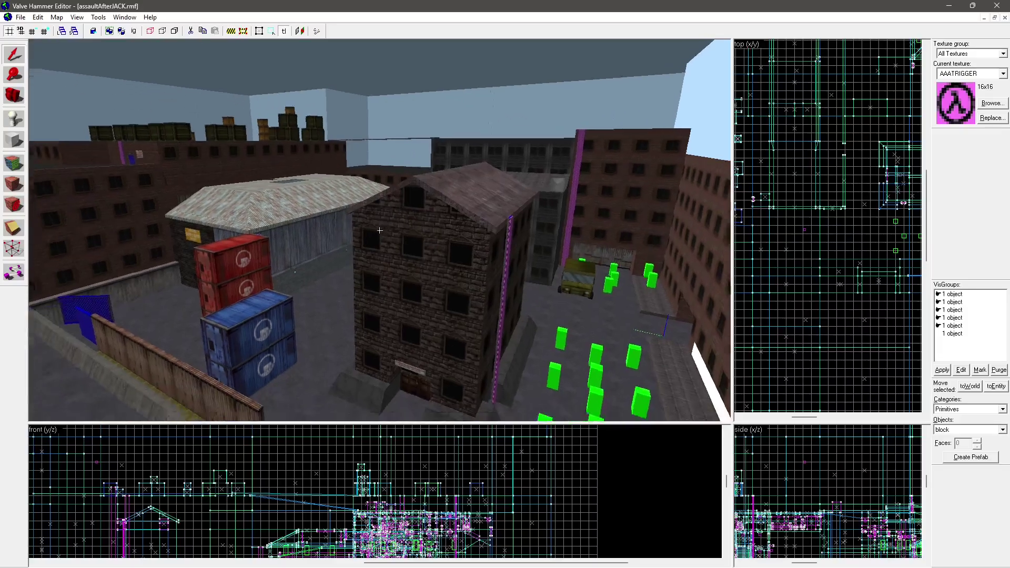
# Fly around the assaultAfterJACK.rmf map to examine its buildings, containers and spawn entities.
pyautogui.press('d')
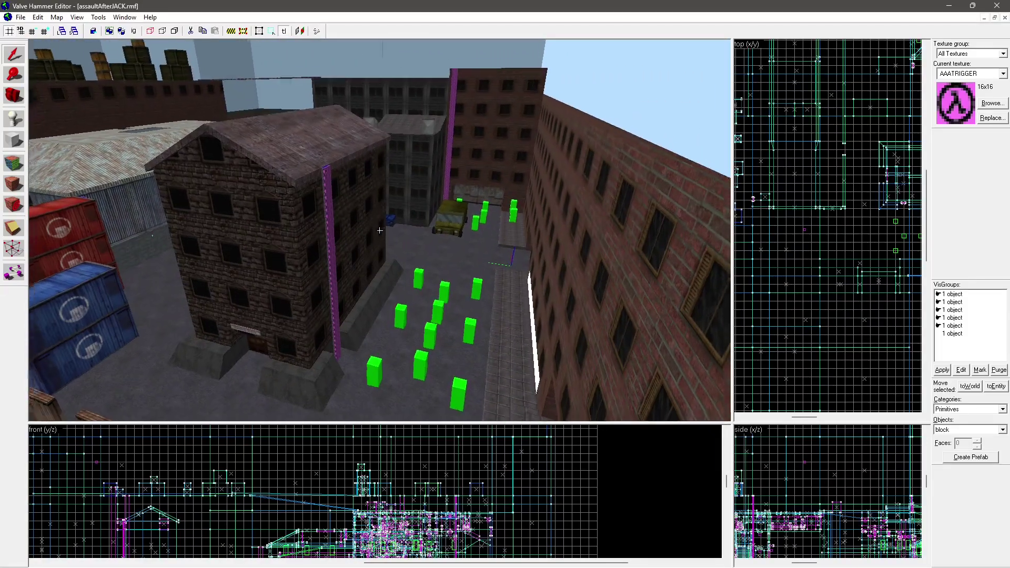
pyautogui.press('a')
pyautogui.press('a')
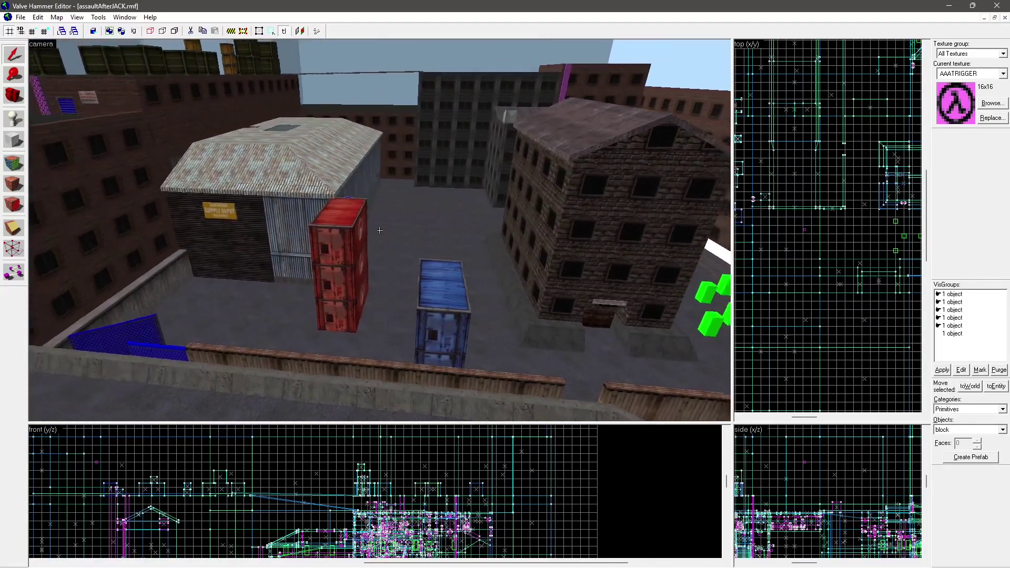